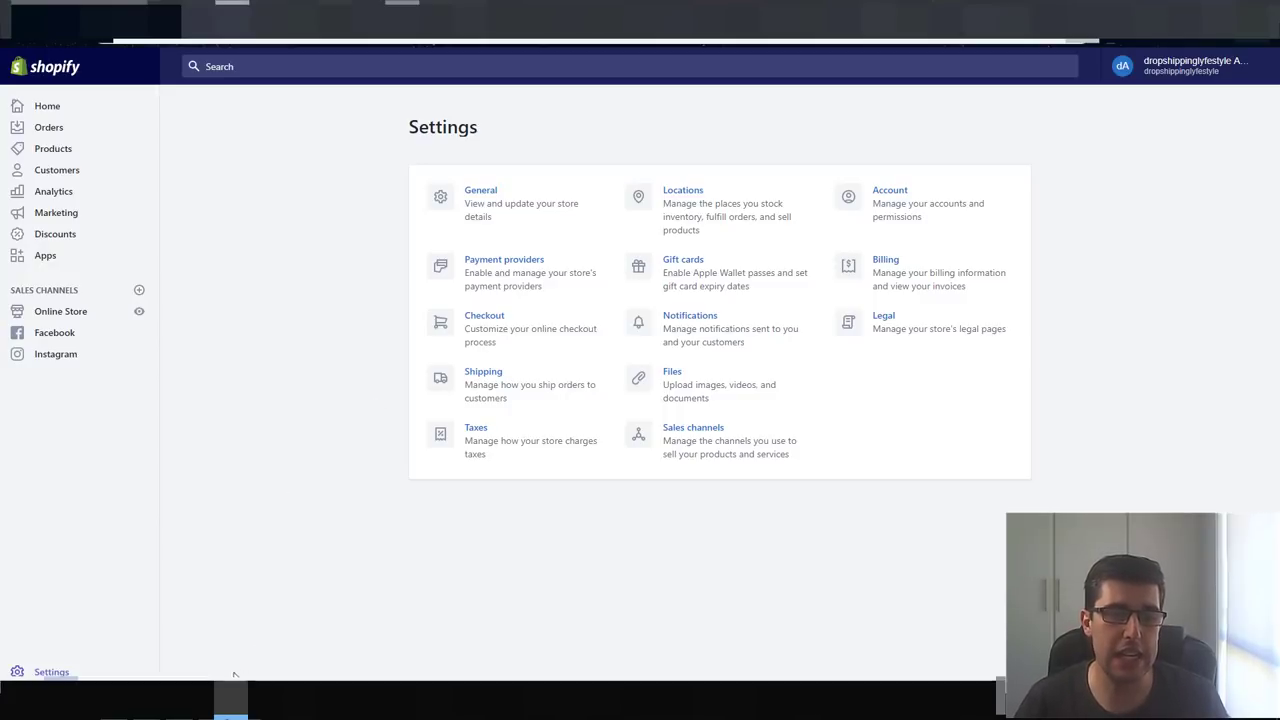
# Bring the checkout_script.js Notepad window forward, with the 'Google preferences code' loader lines added
pyautogui.click(197, 700)
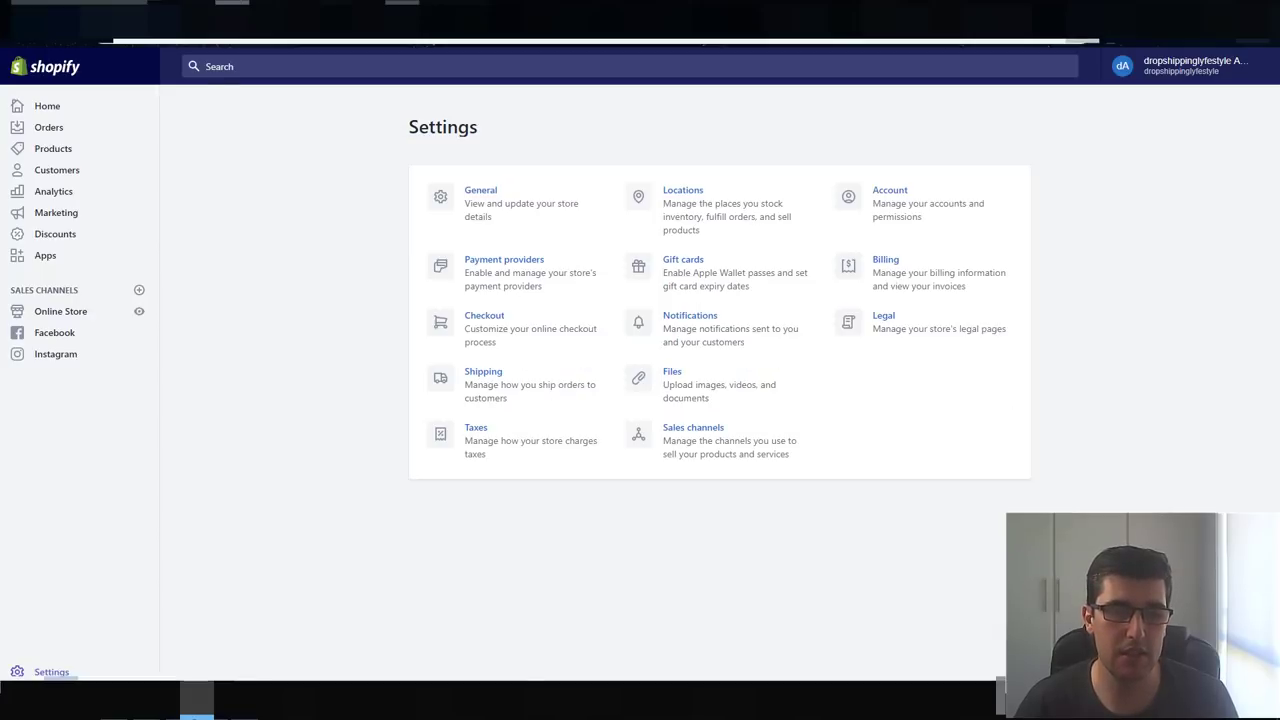
pyautogui.click(197, 712)
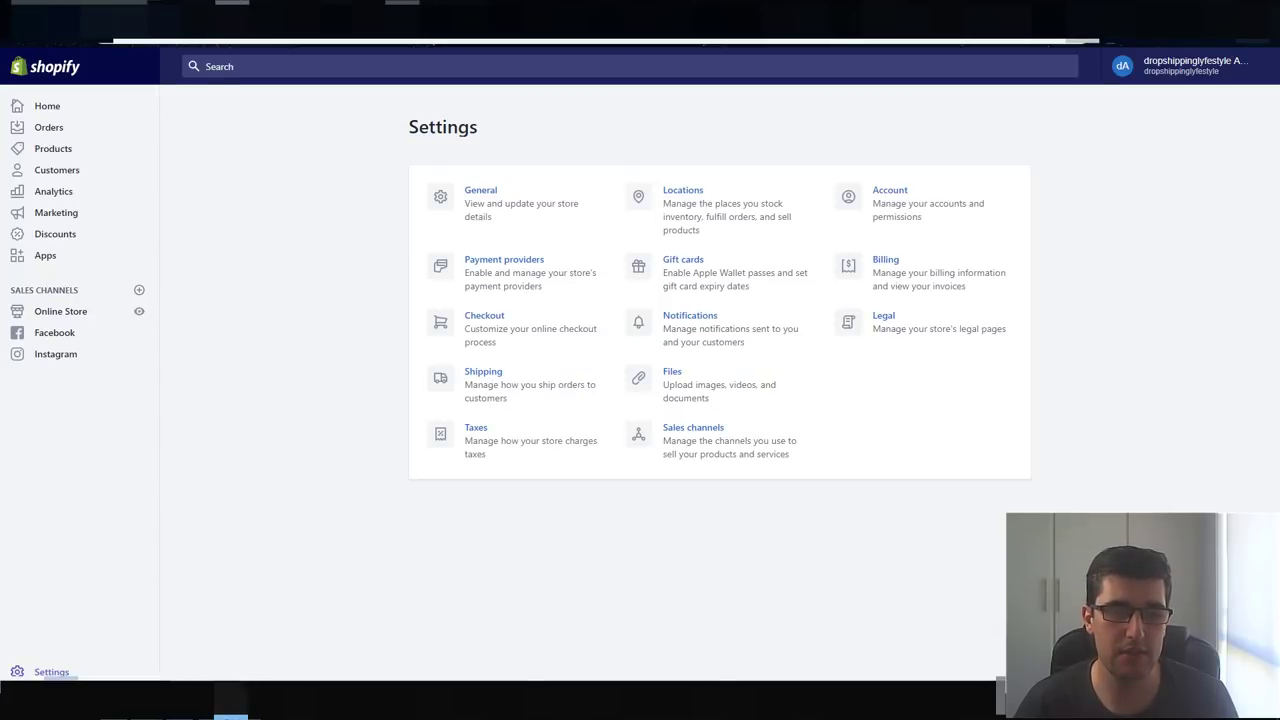
pyautogui.click(197, 712)
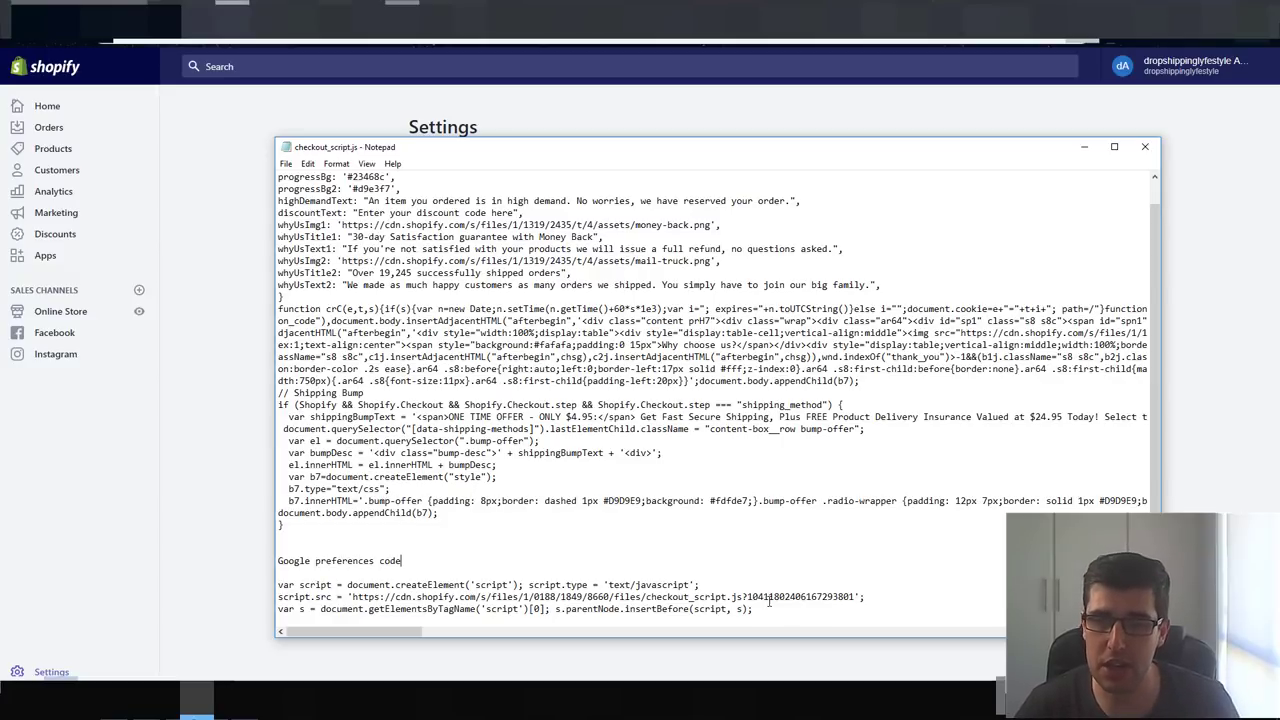
# Copy the three script-loader lines and go to Online Store > Preferences in Shopify
pyautogui.moveTo(757, 606); pyautogui.dragTo(266, 586)
pyautogui.hotkey('ctrl', 'c')
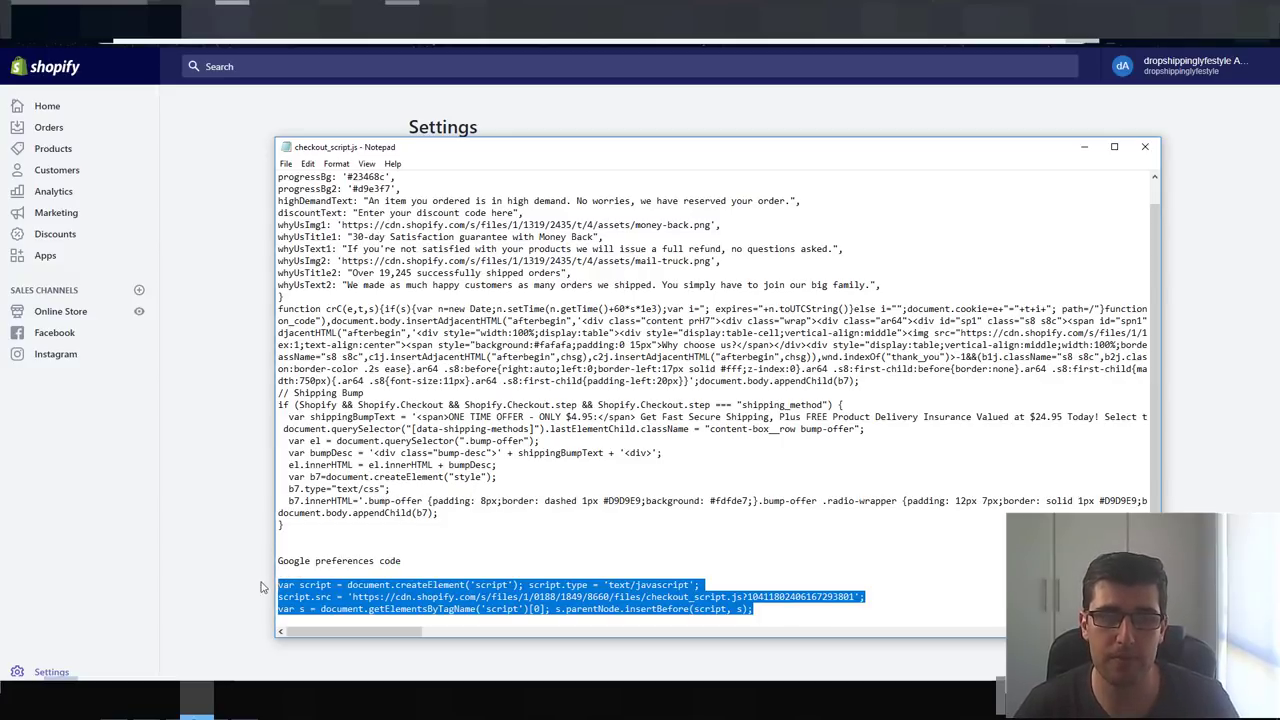
pyautogui.click(230, 440)
pyautogui.click(52, 310)
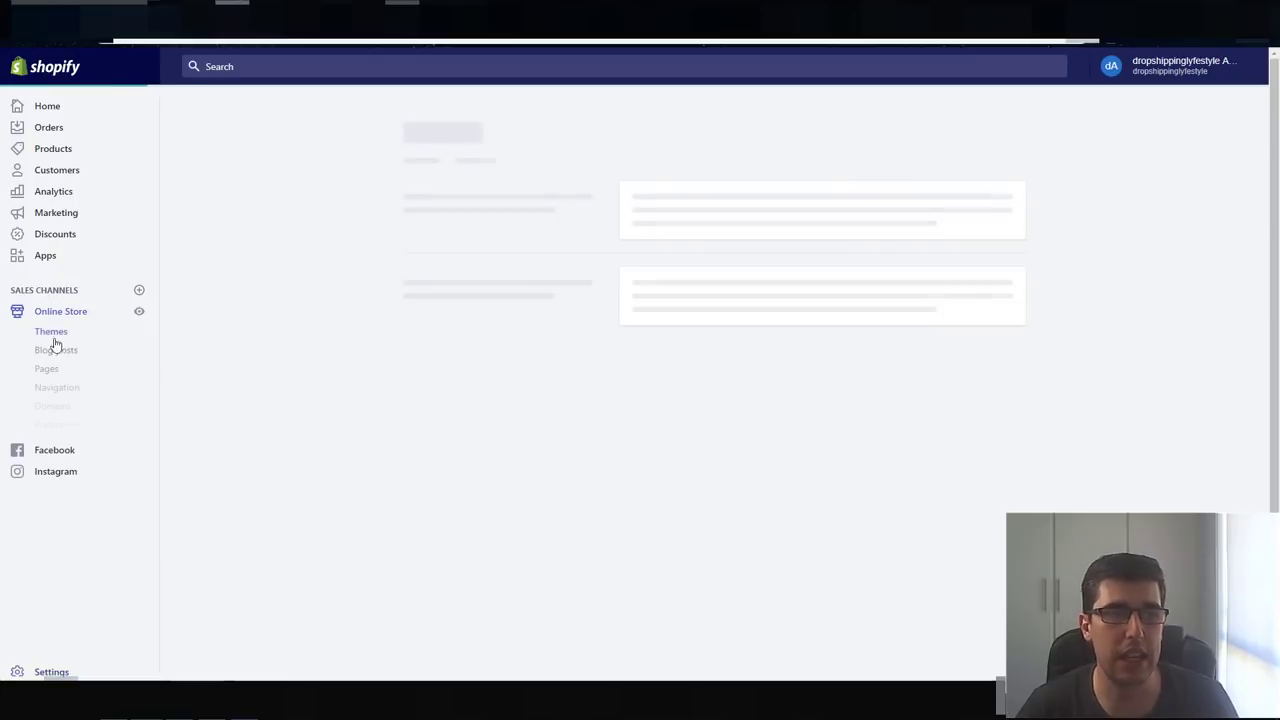
pyautogui.click(67, 428)
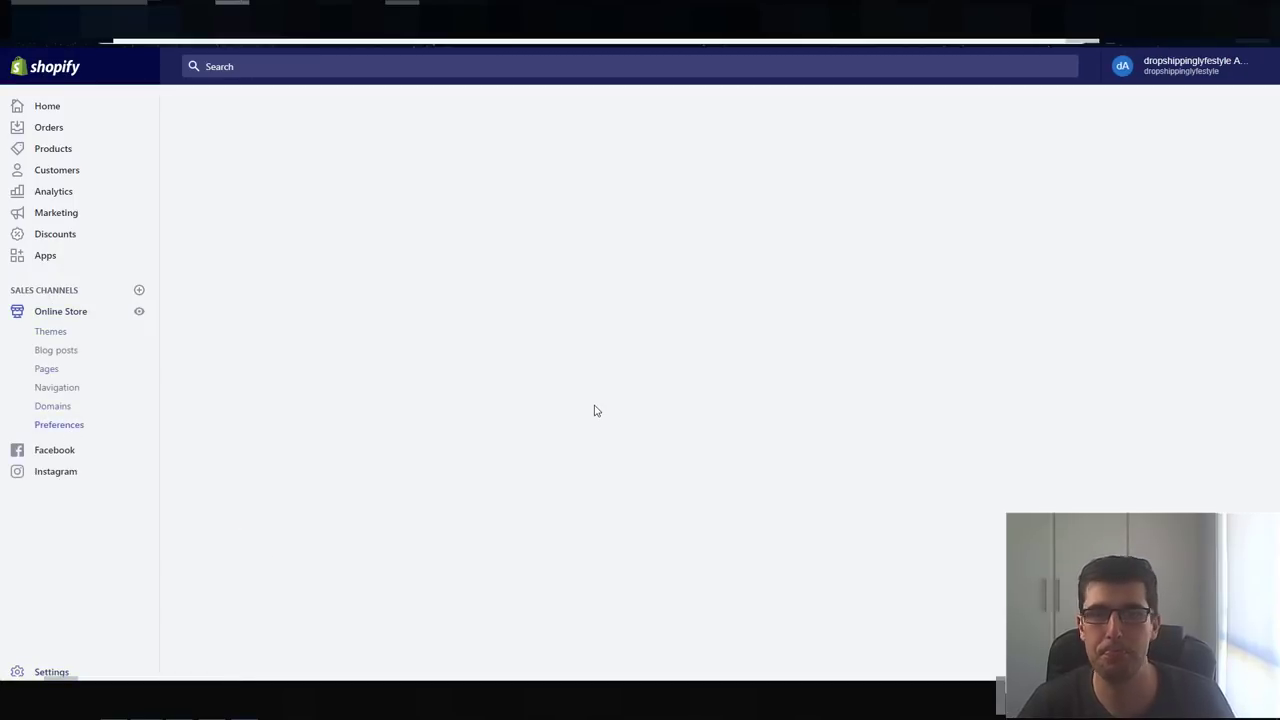
pyautogui.scroll(-3, 603, 397)
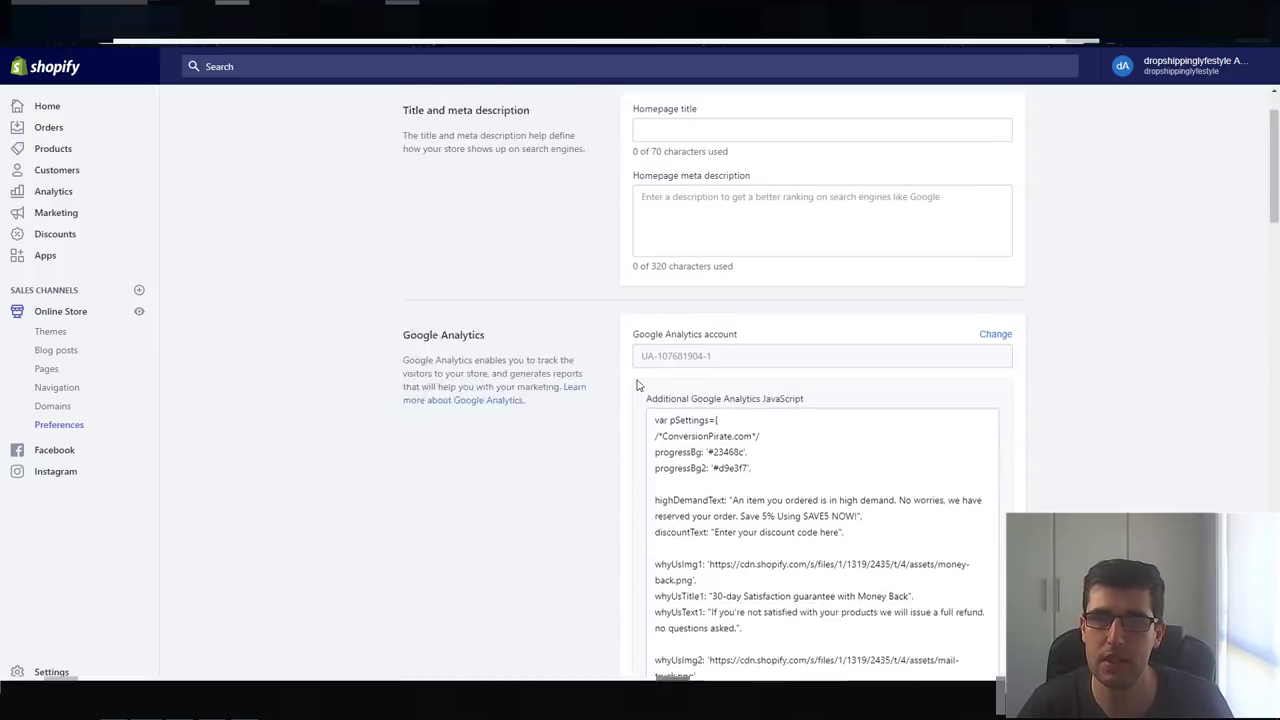
# Replace the Additional Google Analytics JavaScript with the pasted loader and save
pyautogui.click(767, 425)
pyautogui.hotkey('ctrl', 'a')
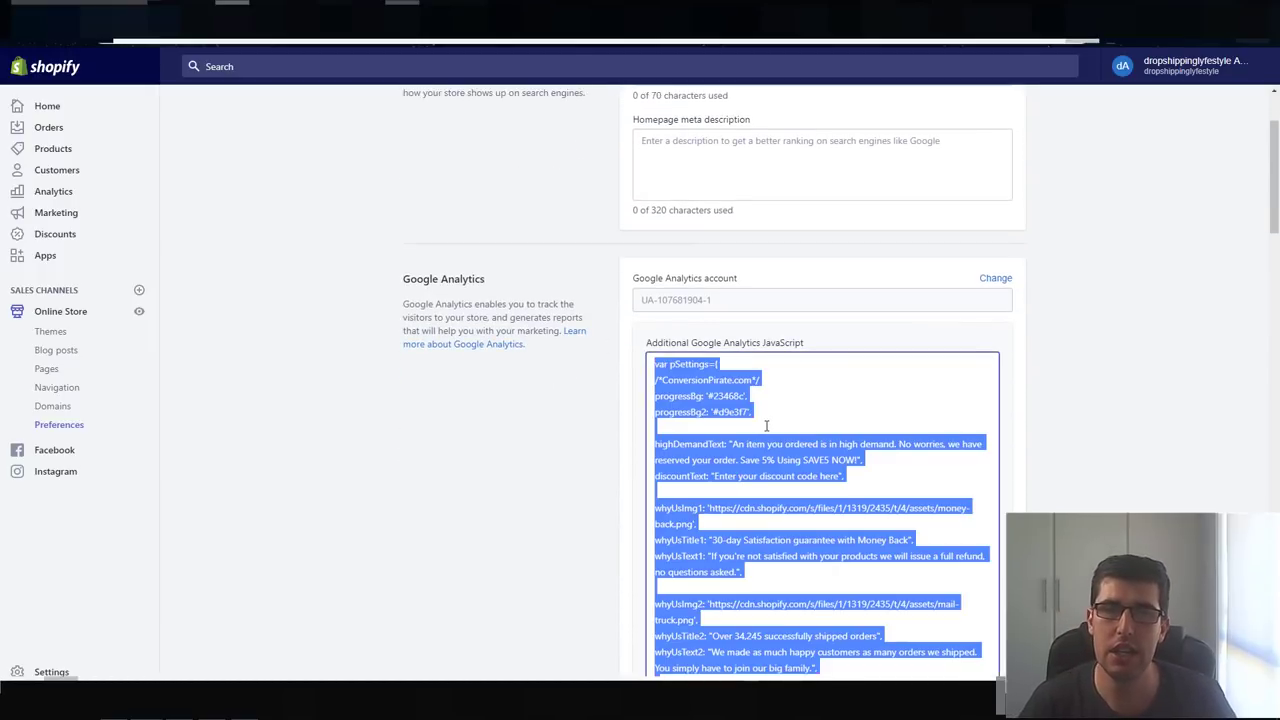
pyautogui.press('BackSpace')
pyautogui.hotkey('ctrl', 'v')
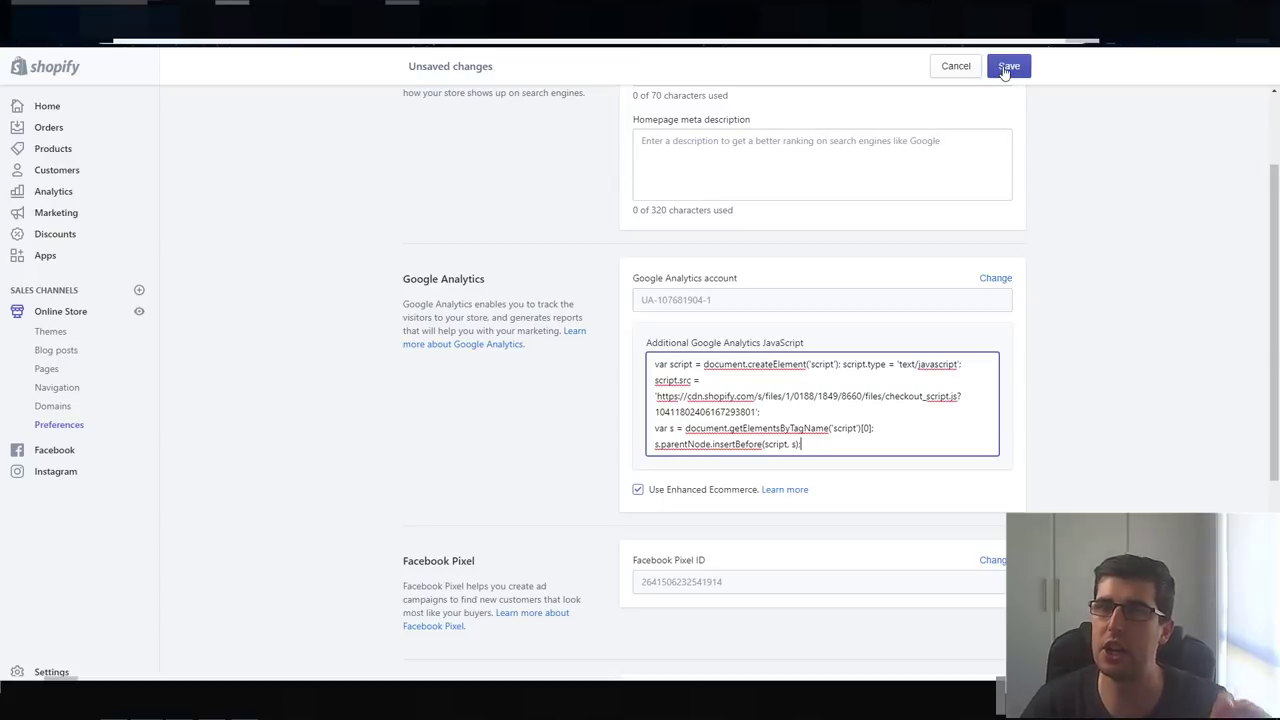
pyautogui.click(1007, 67)
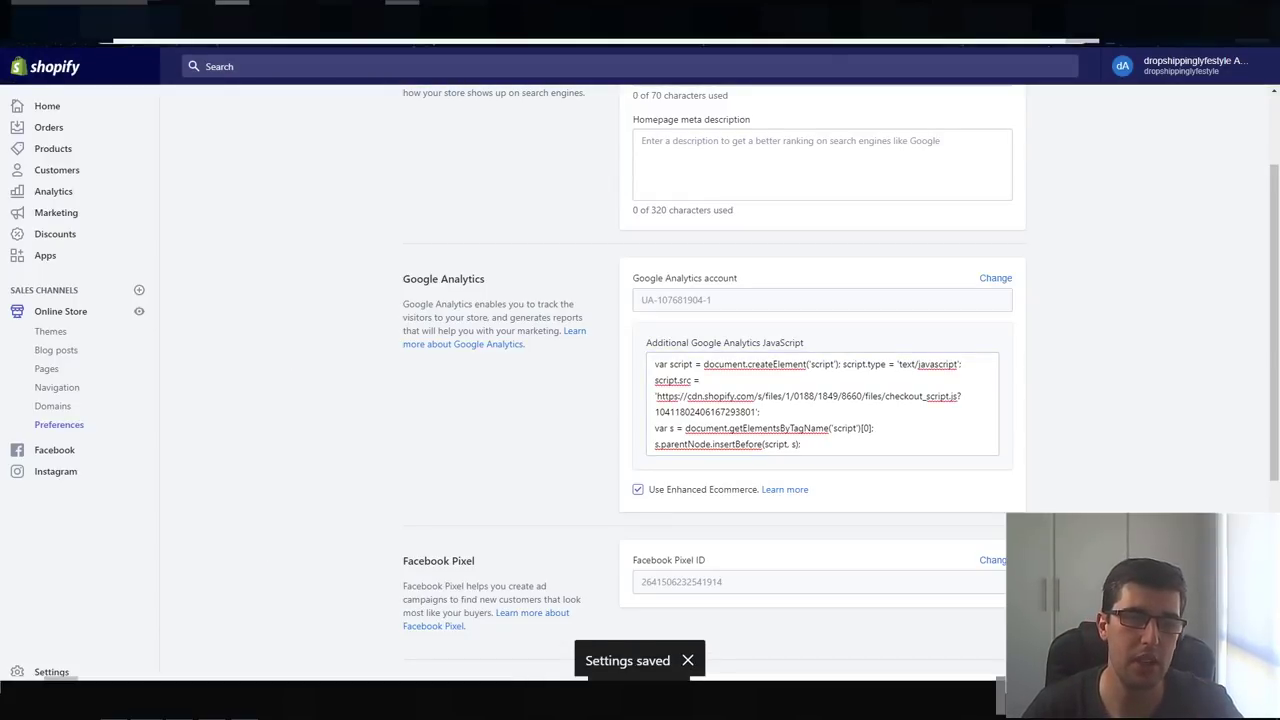
pyautogui.click(50, 671)
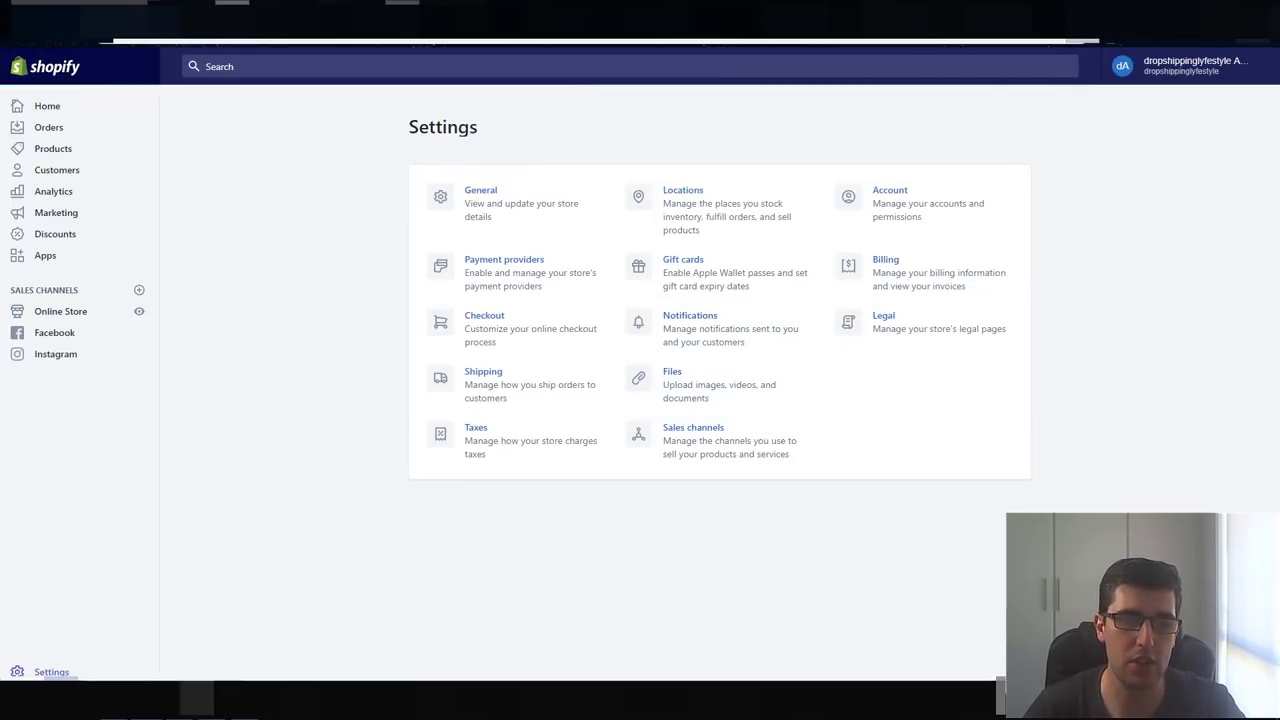
# Delete the loader lines and the 'Google preferences code' note from checkout_script.js
pyautogui.click(197, 700)
pyautogui.press('BackSpace')
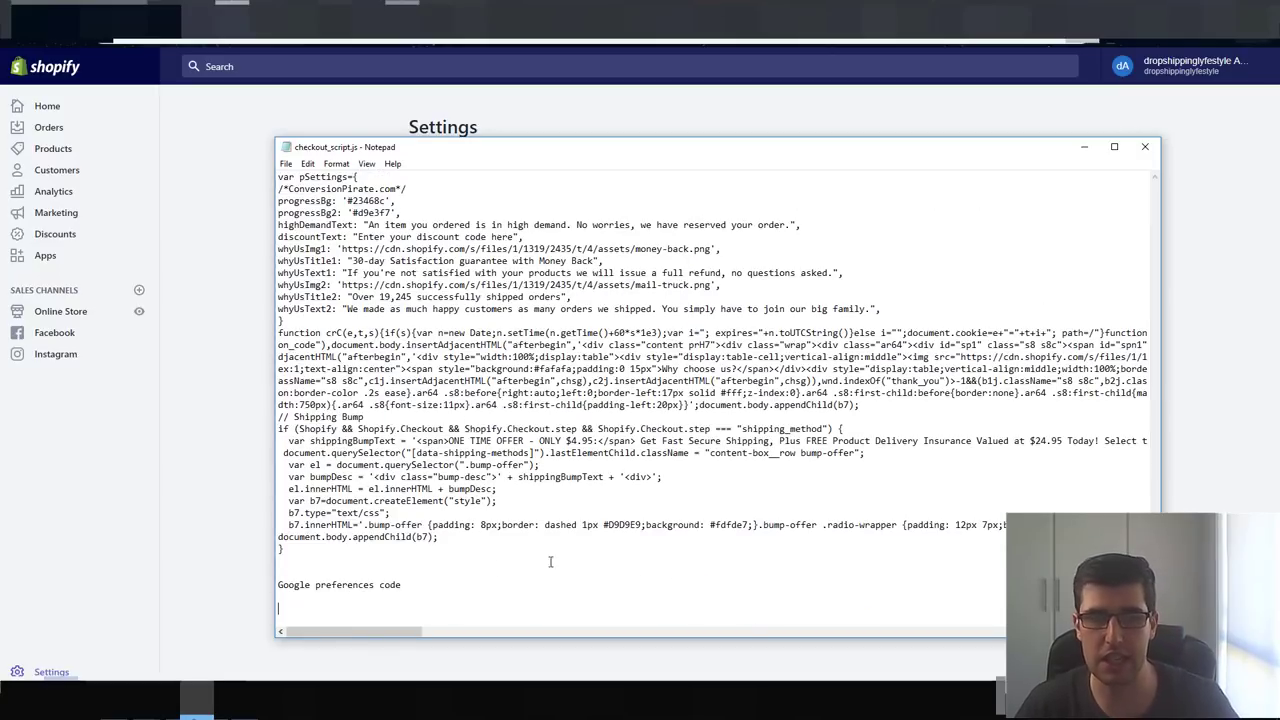
pyautogui.moveTo(443, 588); pyautogui.dragTo(278, 584)
pyautogui.press('BackSpace')
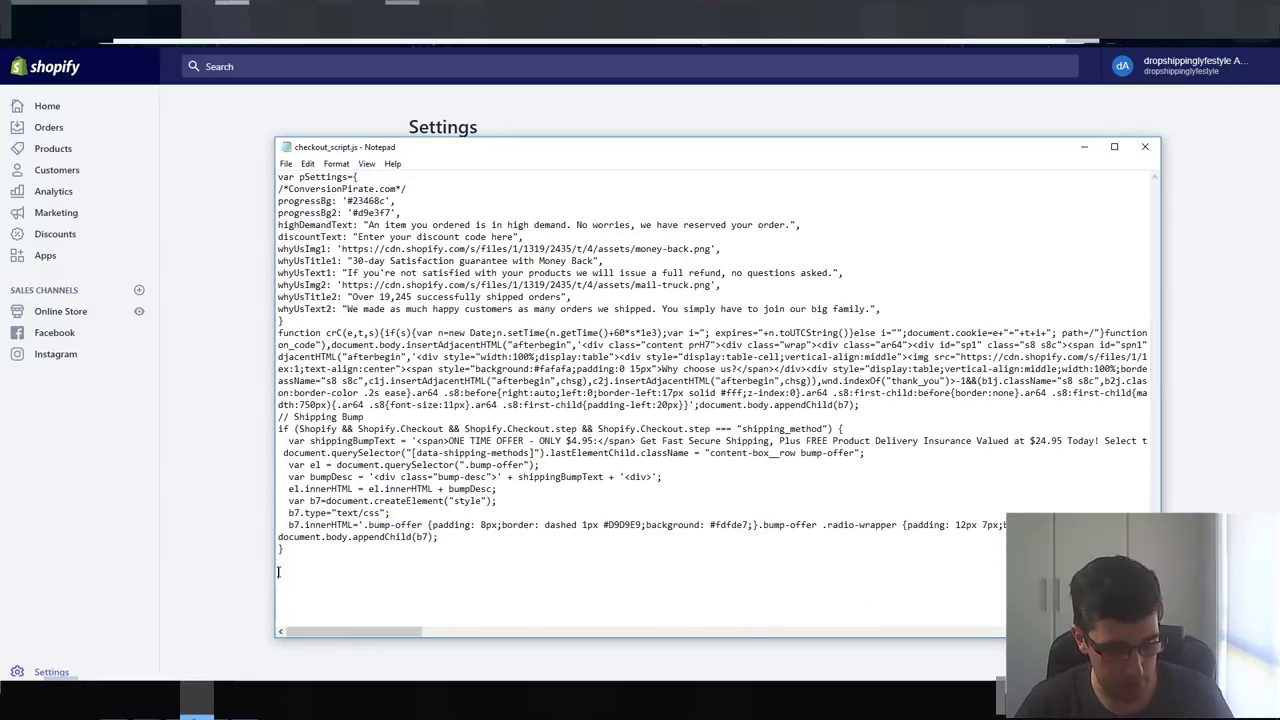
# Find the checkout_script.js URL in Files and select the old URL in Preferences
pyautogui.click(226, 352)
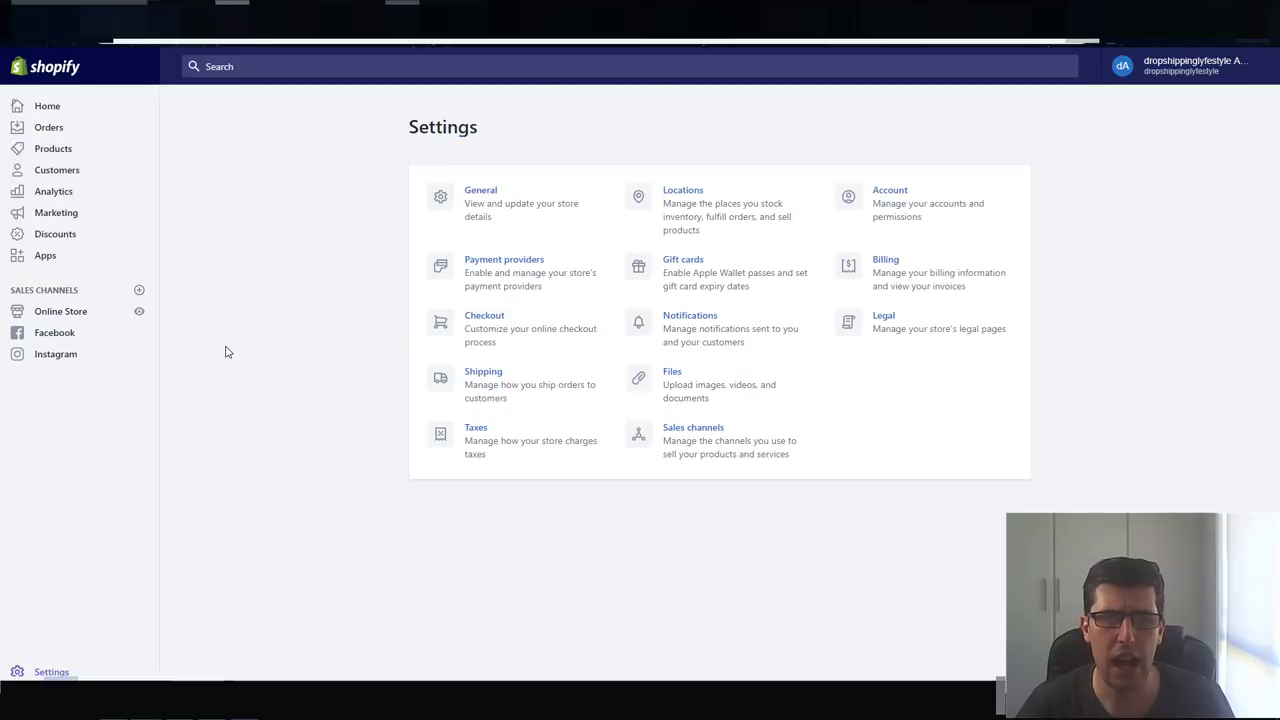
pyautogui.click(722, 389)
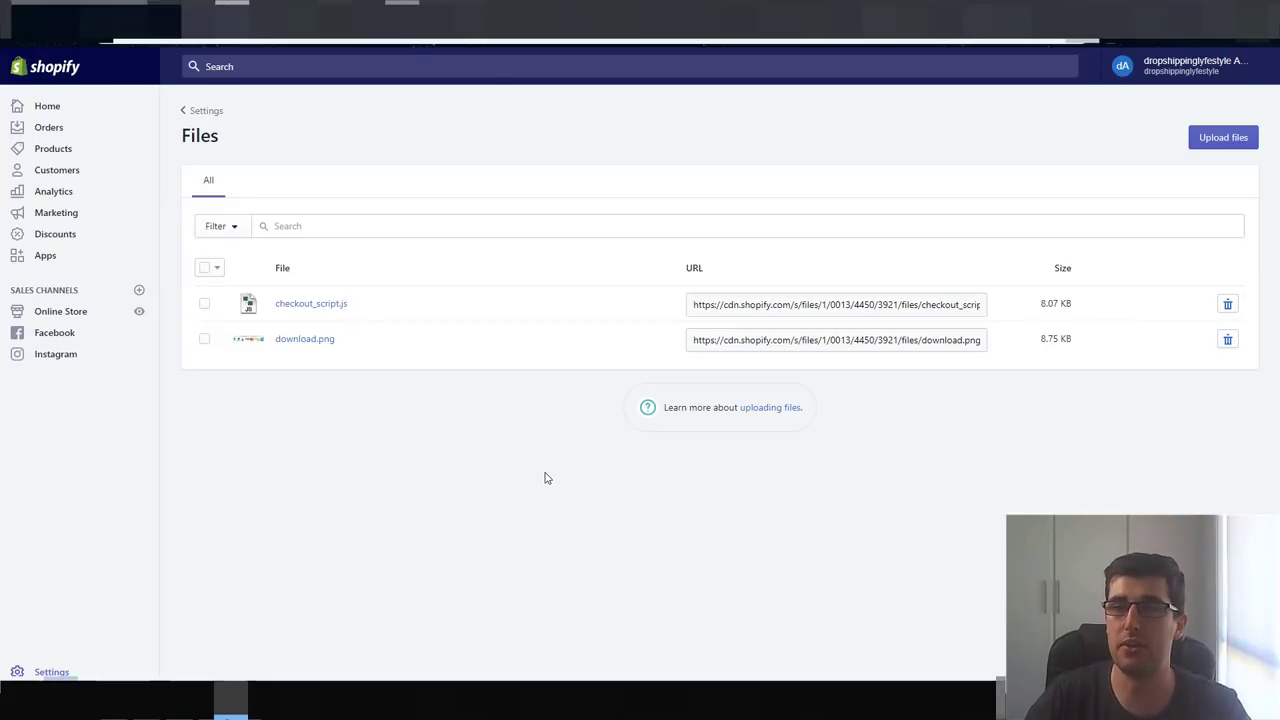
pyautogui.click(764, 300)
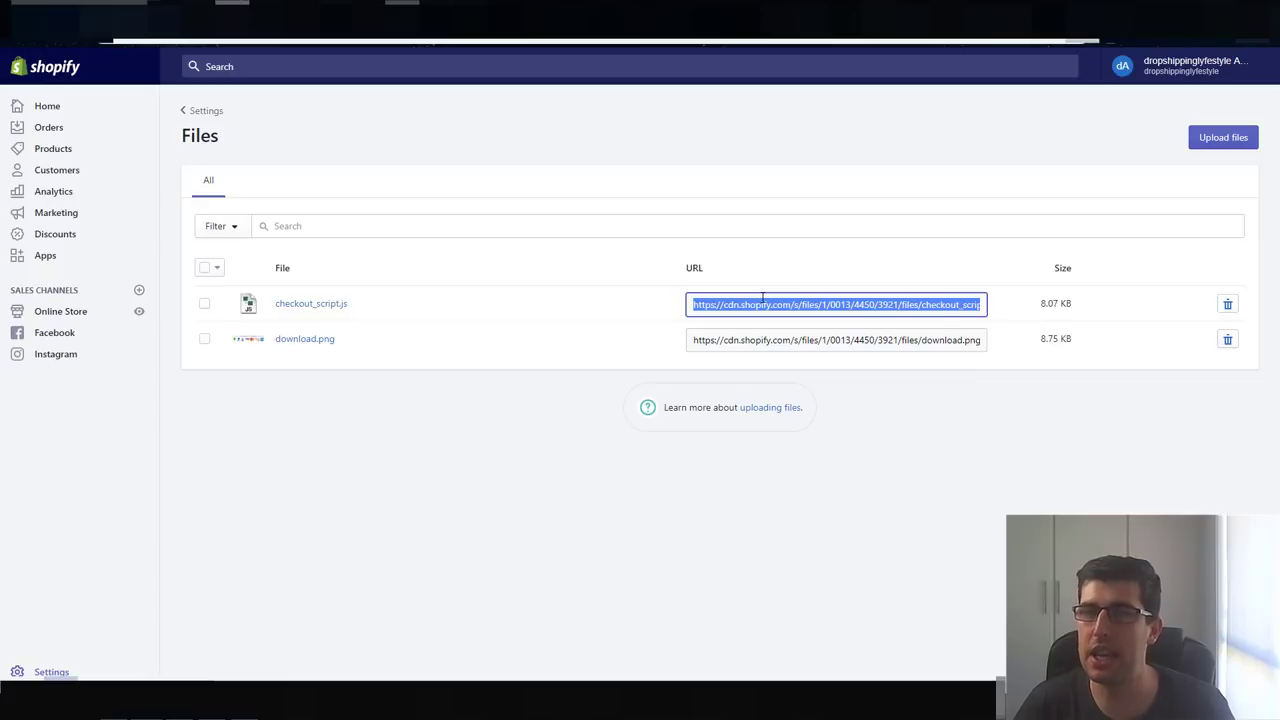
pyautogui.click(70, 312)
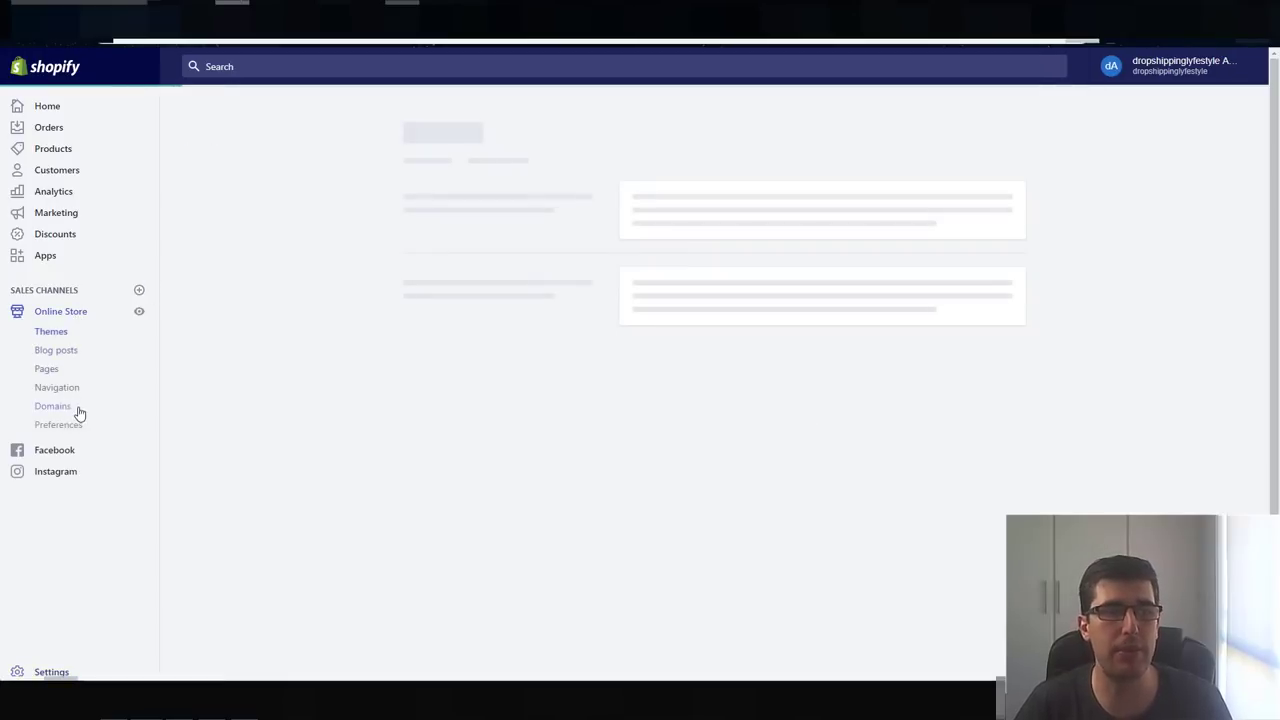
pyautogui.click(68, 425)
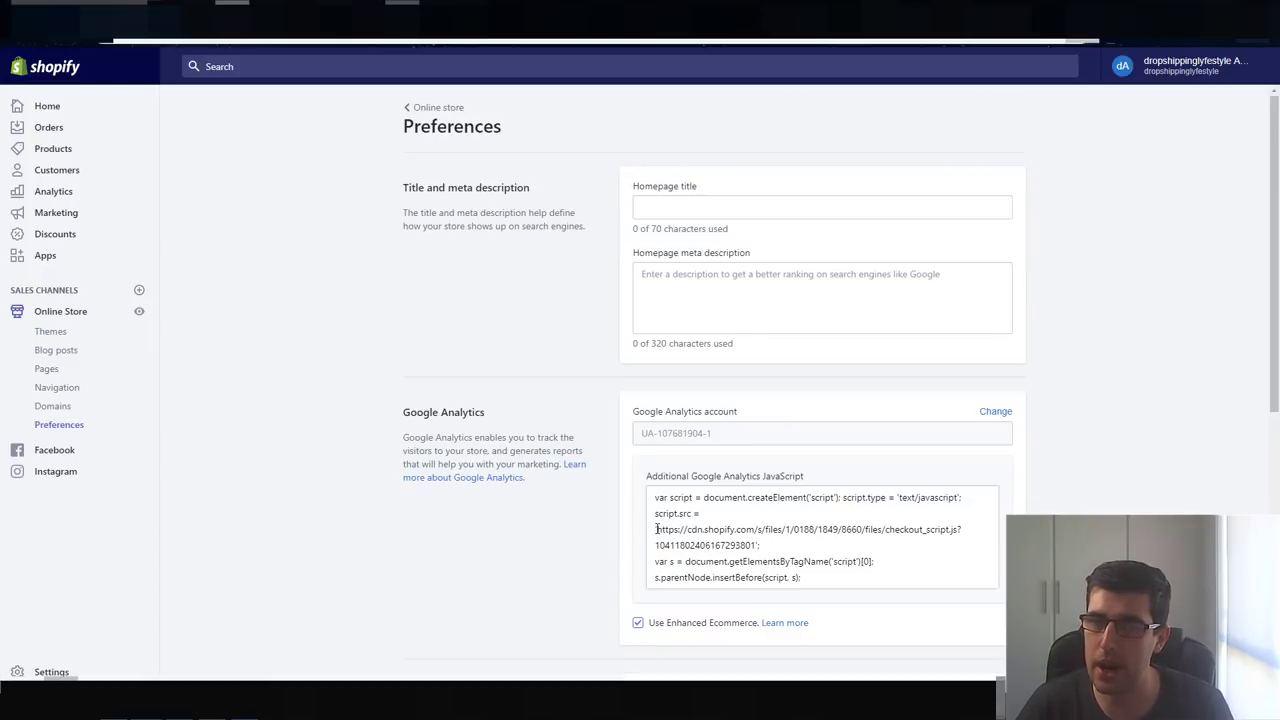
pyautogui.moveTo(656, 529); pyautogui.dragTo(968, 528)
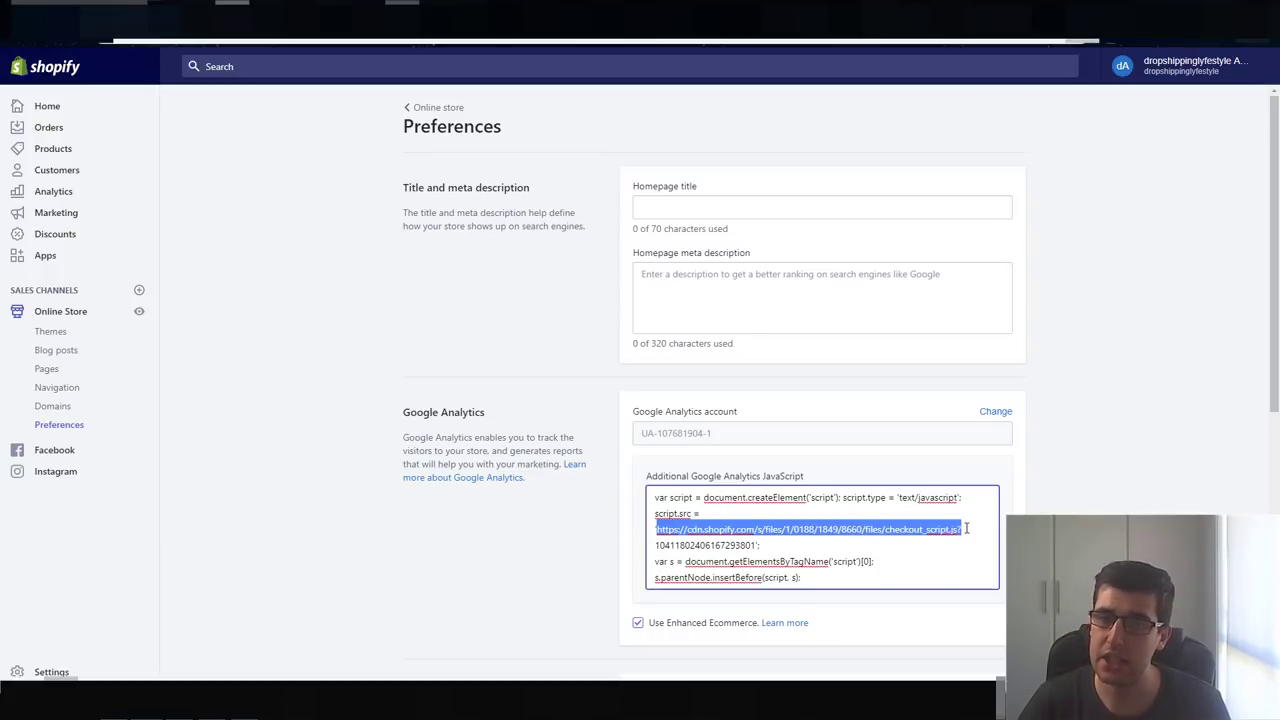
pyautogui.moveTo(967, 528); pyautogui.dragTo(758, 545)
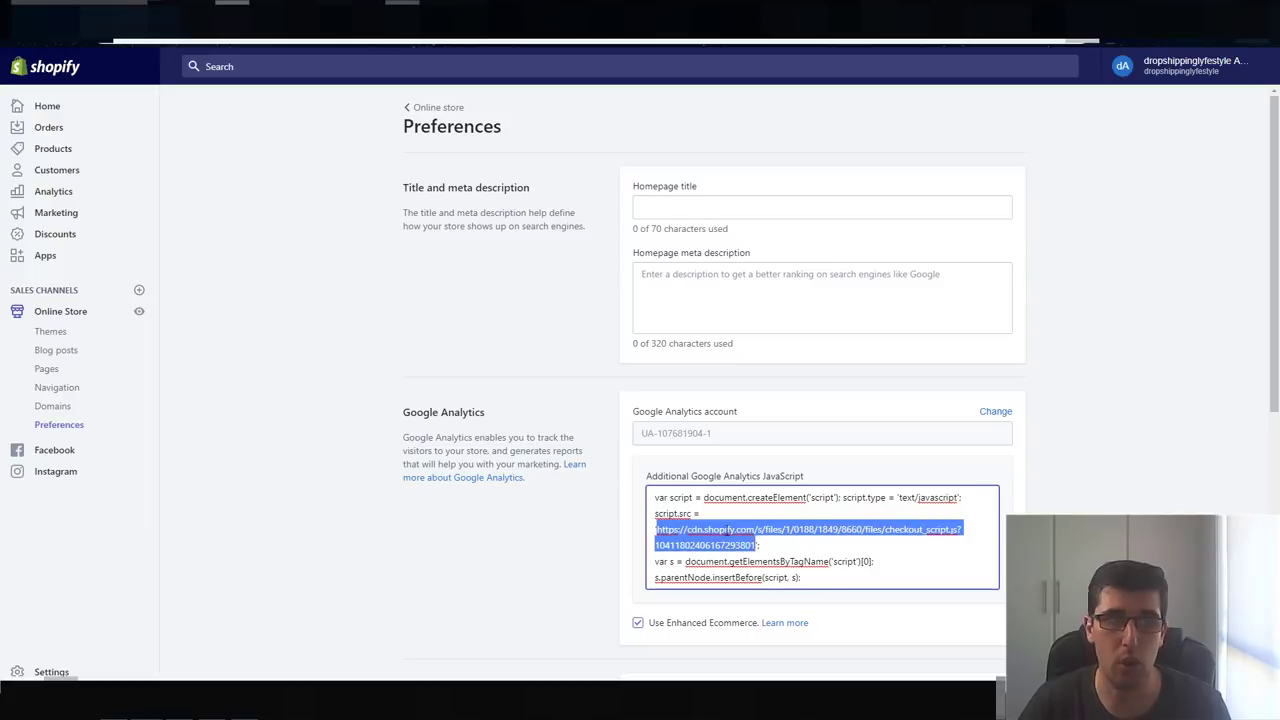
# Copy the full checkout_script.js file URL from Settings > Files
pyautogui.click(40, 671)
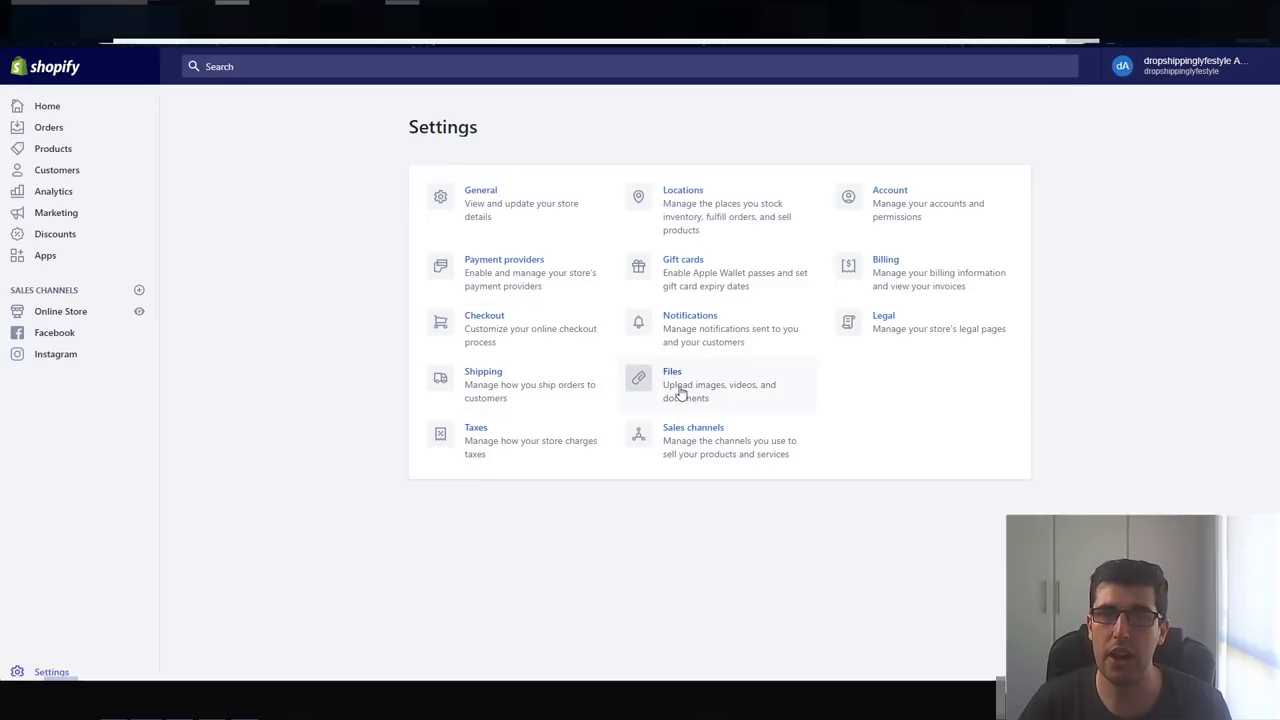
pyautogui.click(679, 393)
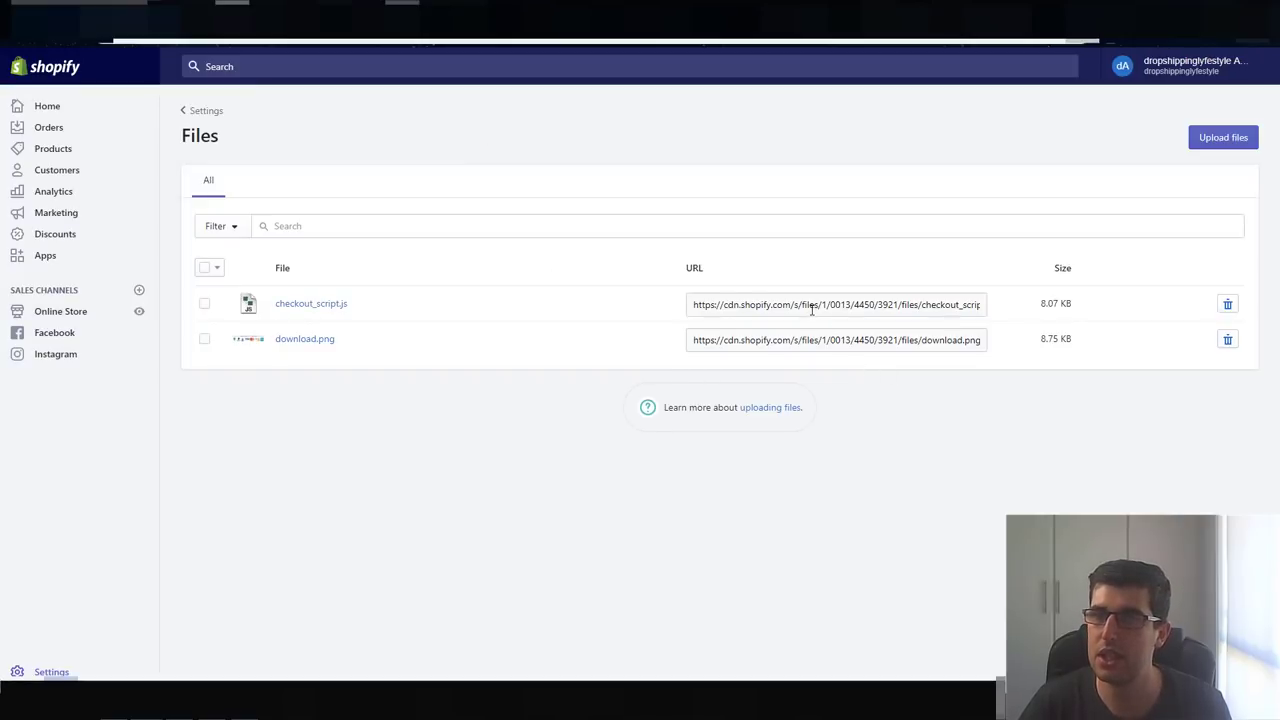
pyautogui.click(811, 310)
pyautogui.click(896, 302)
pyautogui.moveTo(896, 302)
pyautogui.mouseDown()
pyautogui.moveTo(1019, 306)
pyautogui.moveTo(897, 297)
pyautogui.mouseUp()
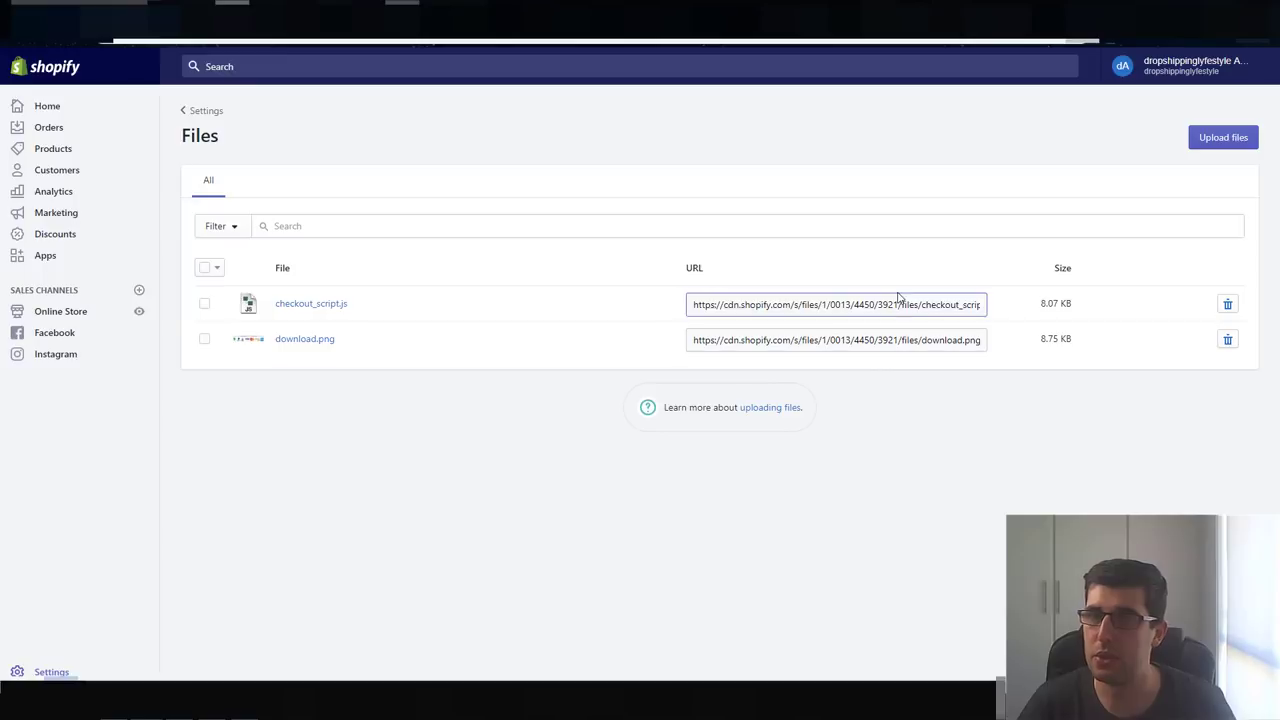
pyautogui.click(897, 300)
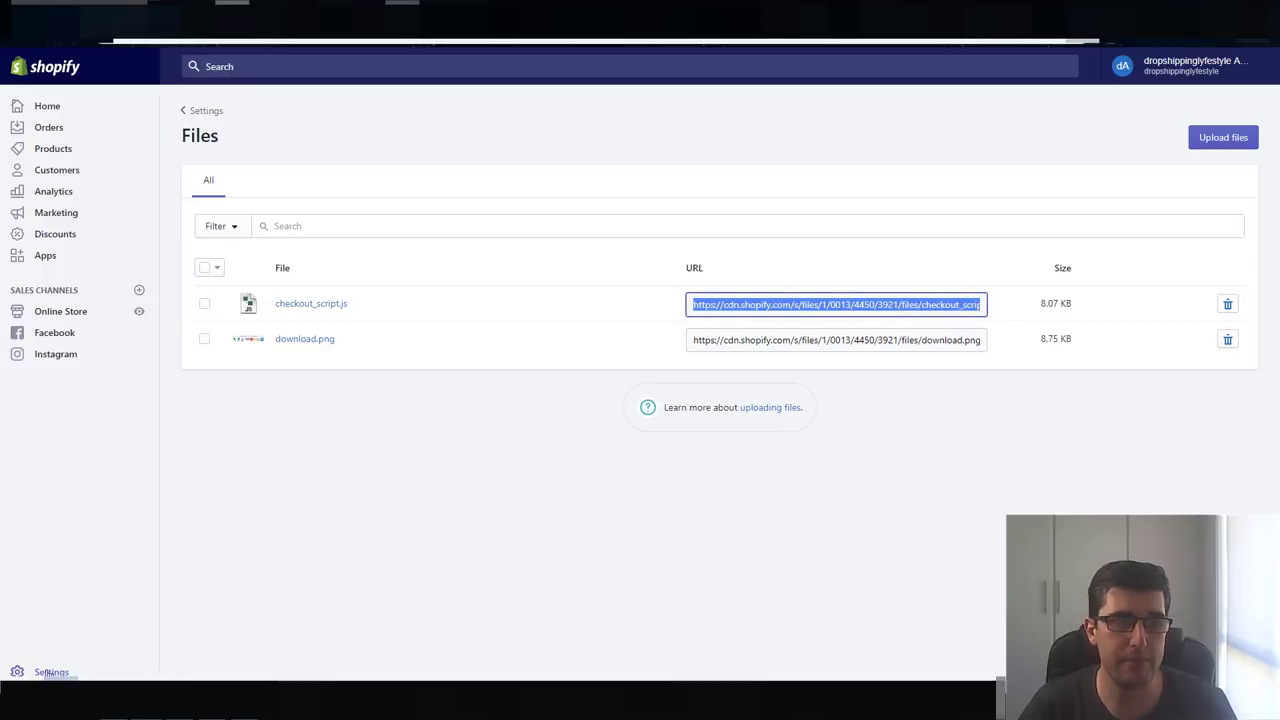
# Paste the checkout_script.js URL over the old analytics script URL and save
pyautogui.click(68, 316)
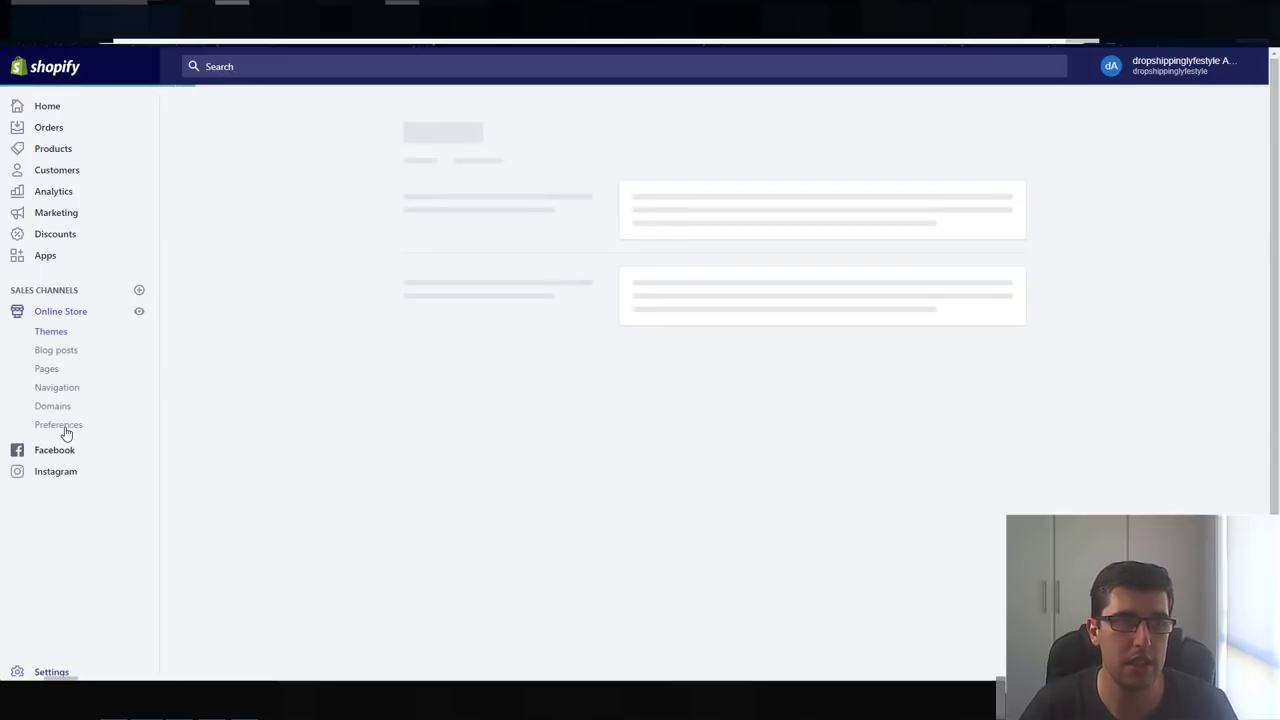
pyautogui.click(62, 427)
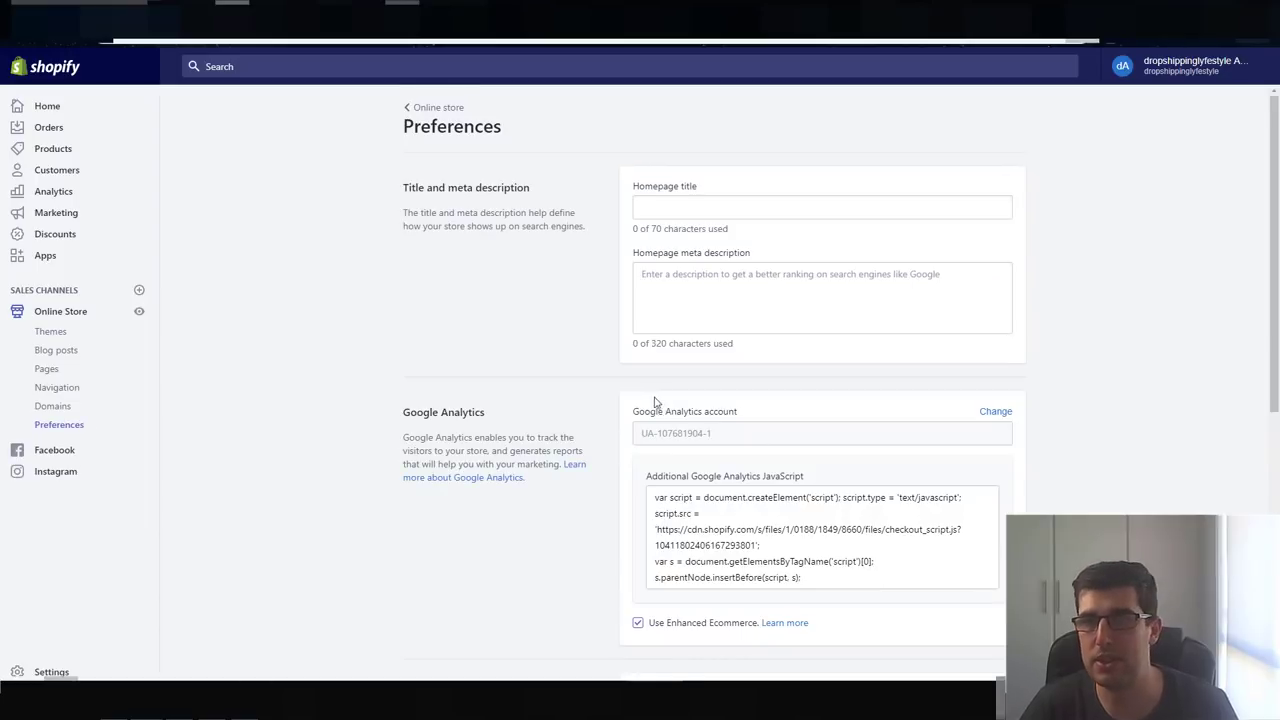
pyautogui.moveTo(758, 545); pyautogui.dragTo(657, 527)
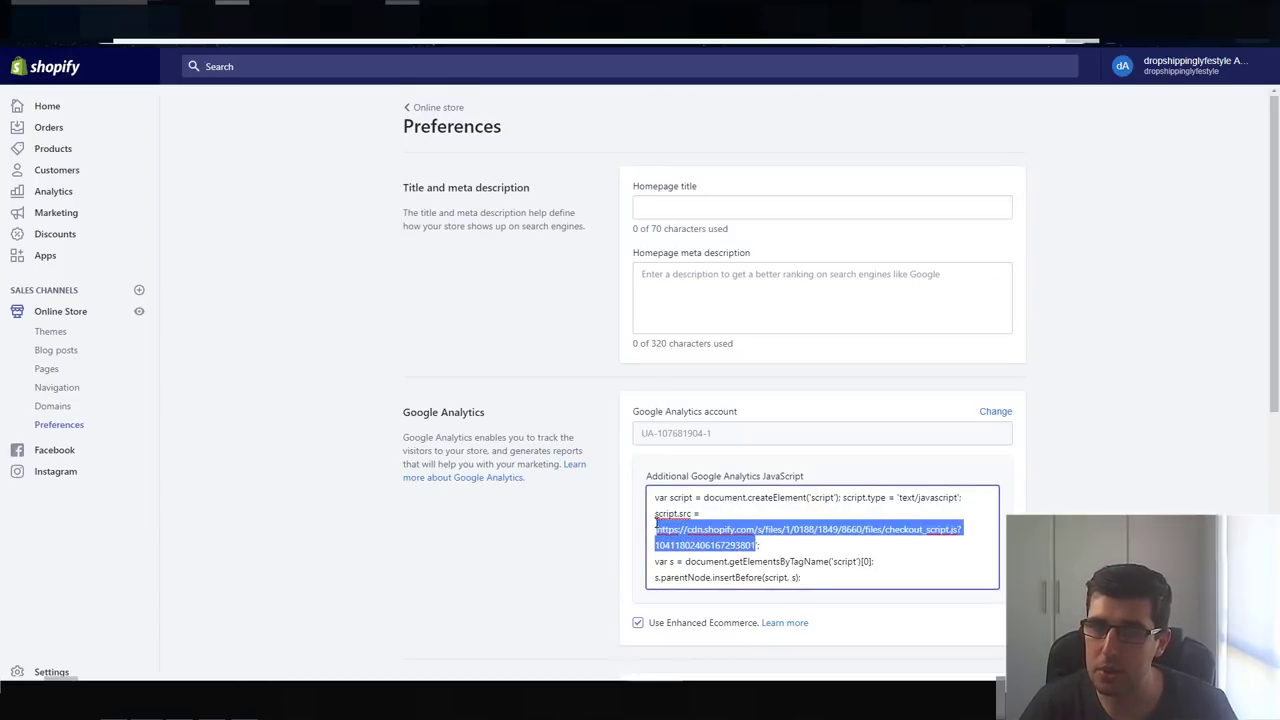
pyautogui.hotkey('ctrl', 'v')
pyautogui.click(1008, 67)
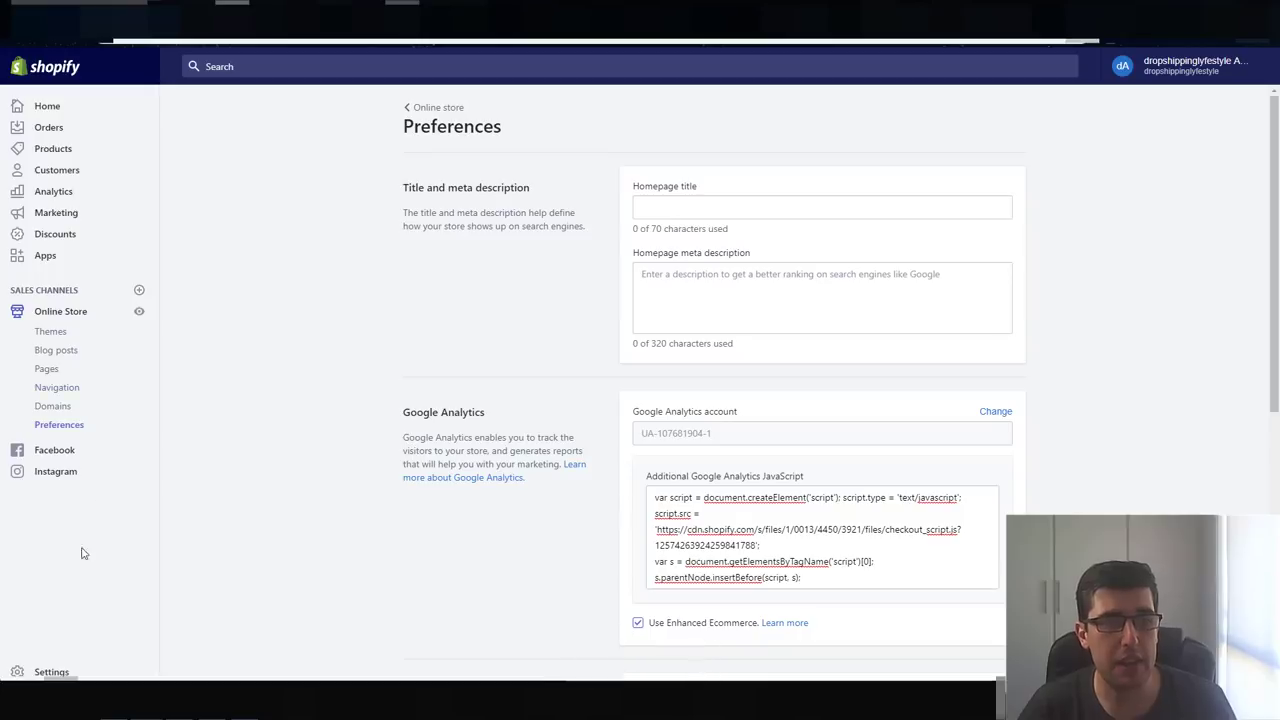
pyautogui.click(51, 672)
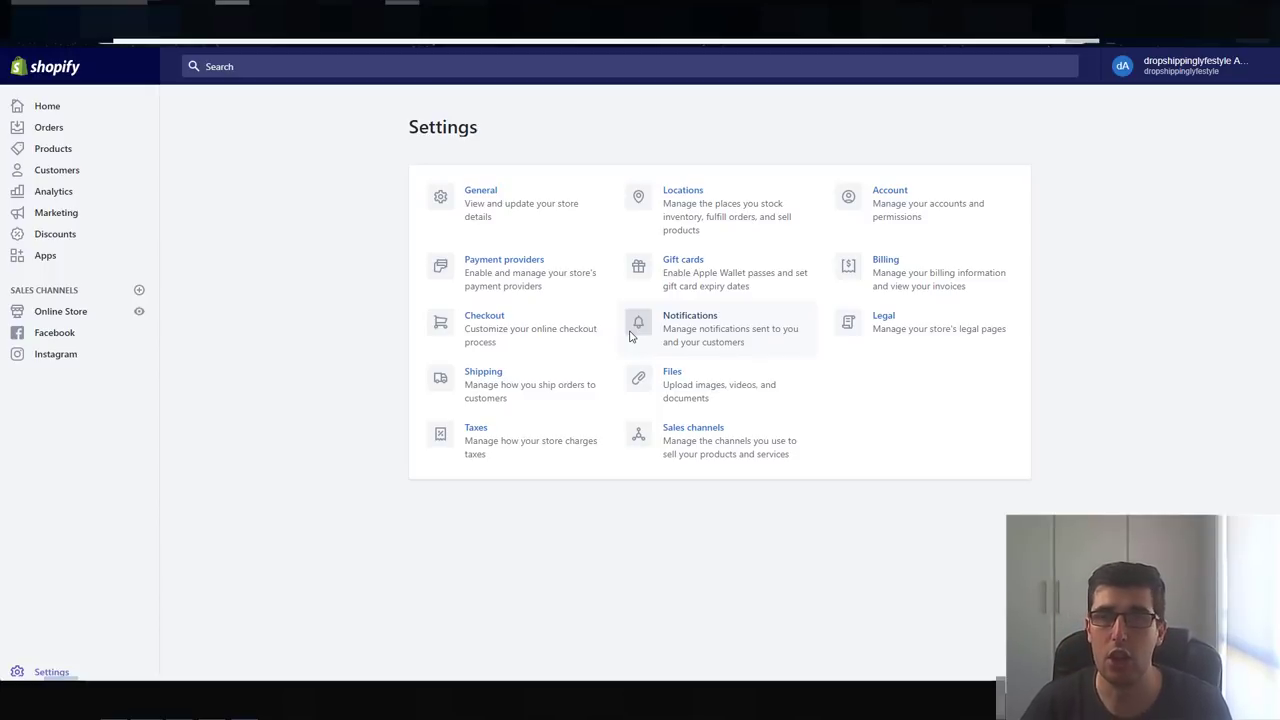
# Change the free shipping zone's Priority Shipping (with tracking) rate from $4.99 to $4.95 and save
pyautogui.click(503, 396)
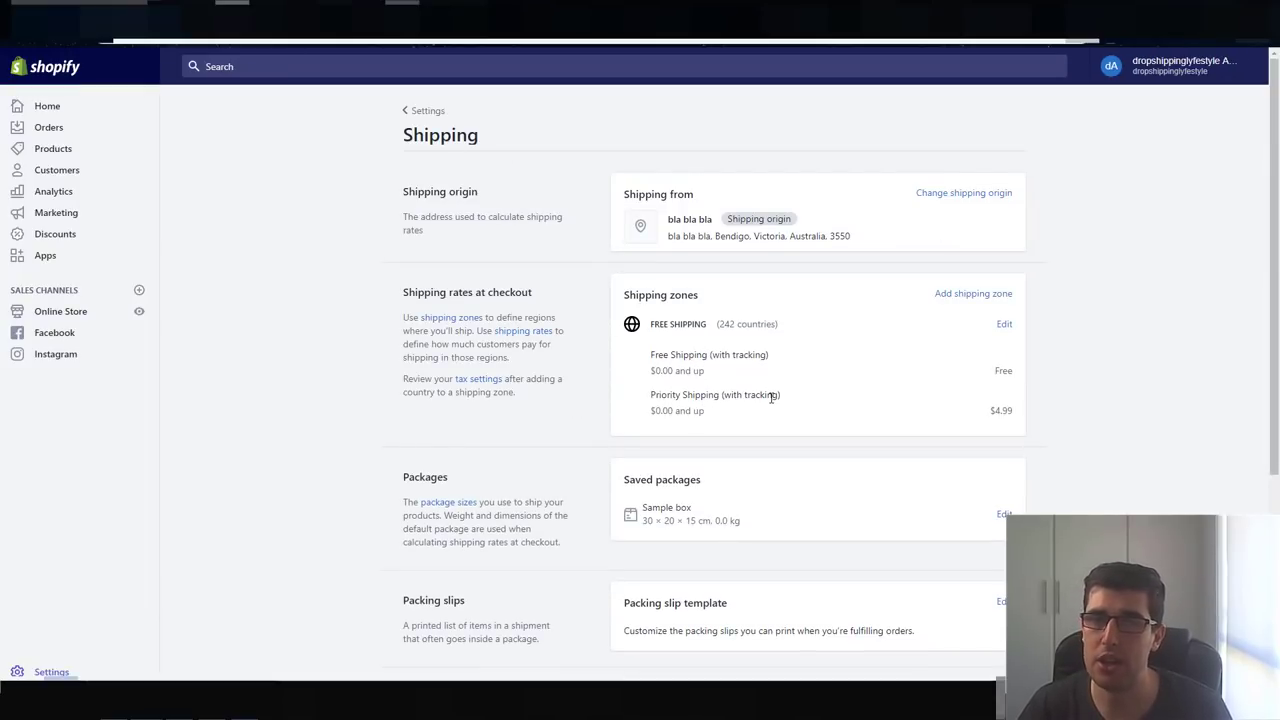
pyautogui.click(1004, 326)
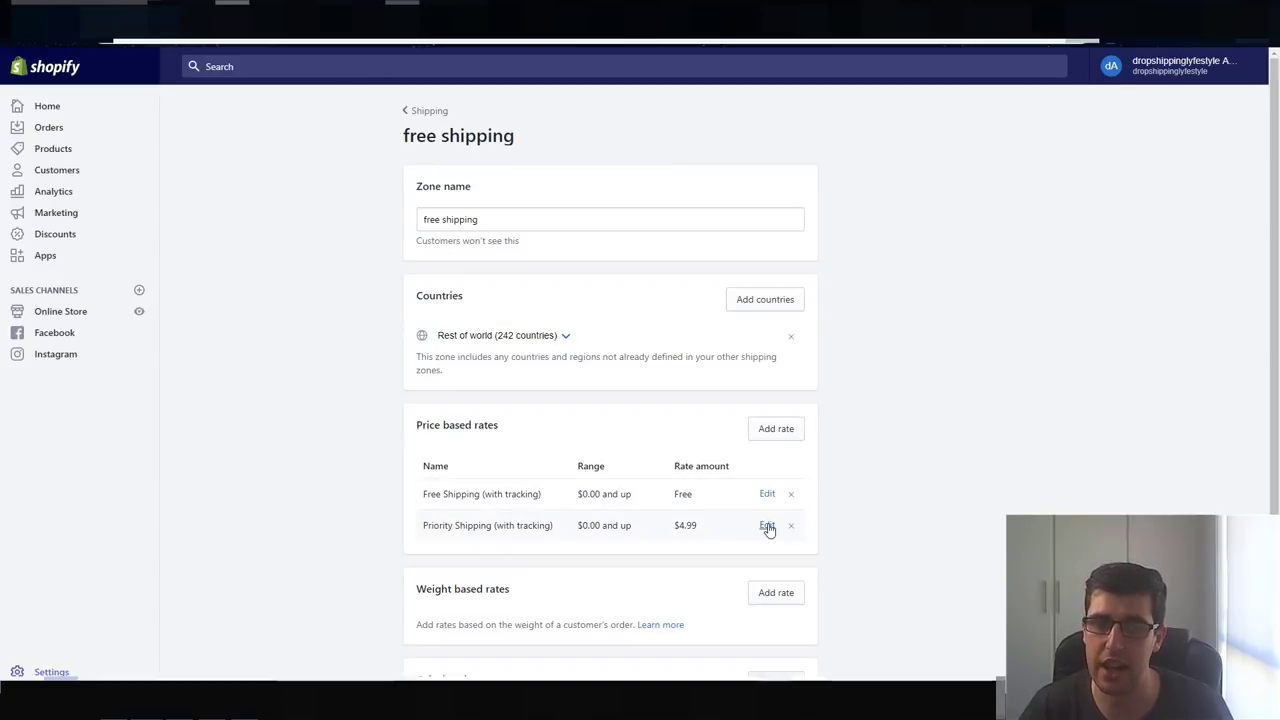
pyautogui.click(767, 527)
pyautogui.click(479, 495)
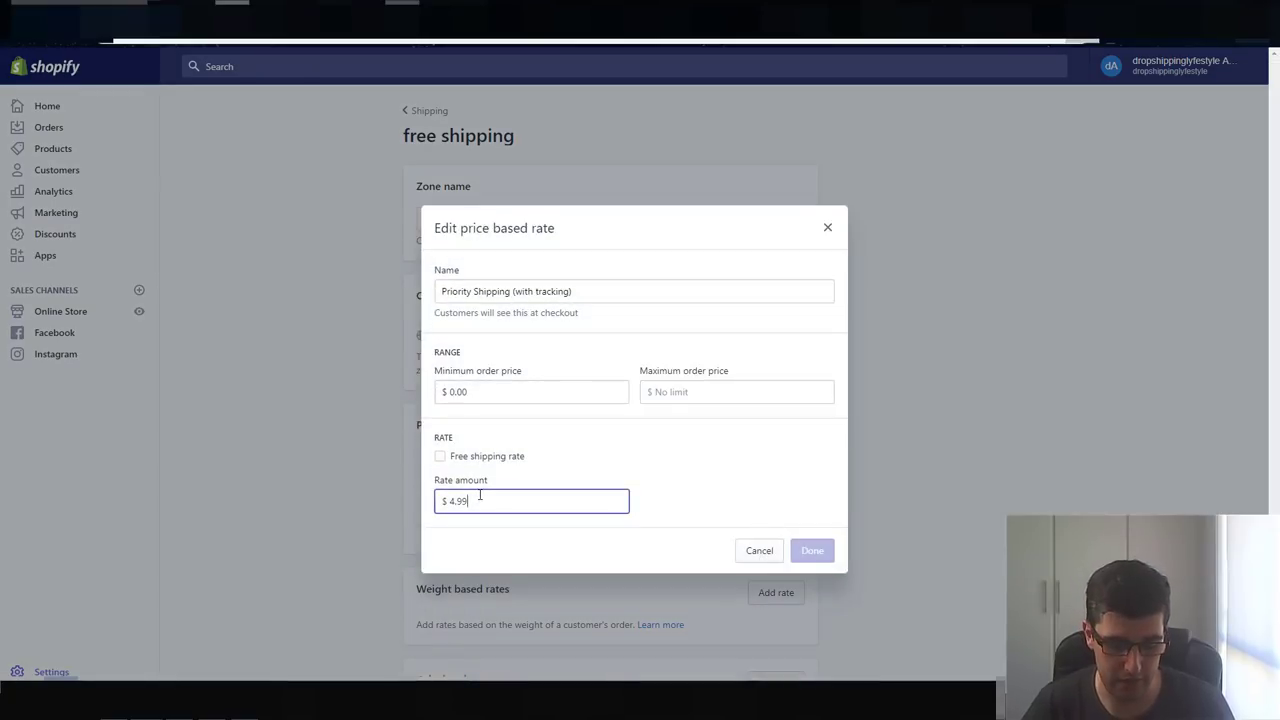
pyautogui.press('BackSpace')
pyautogui.write('5')
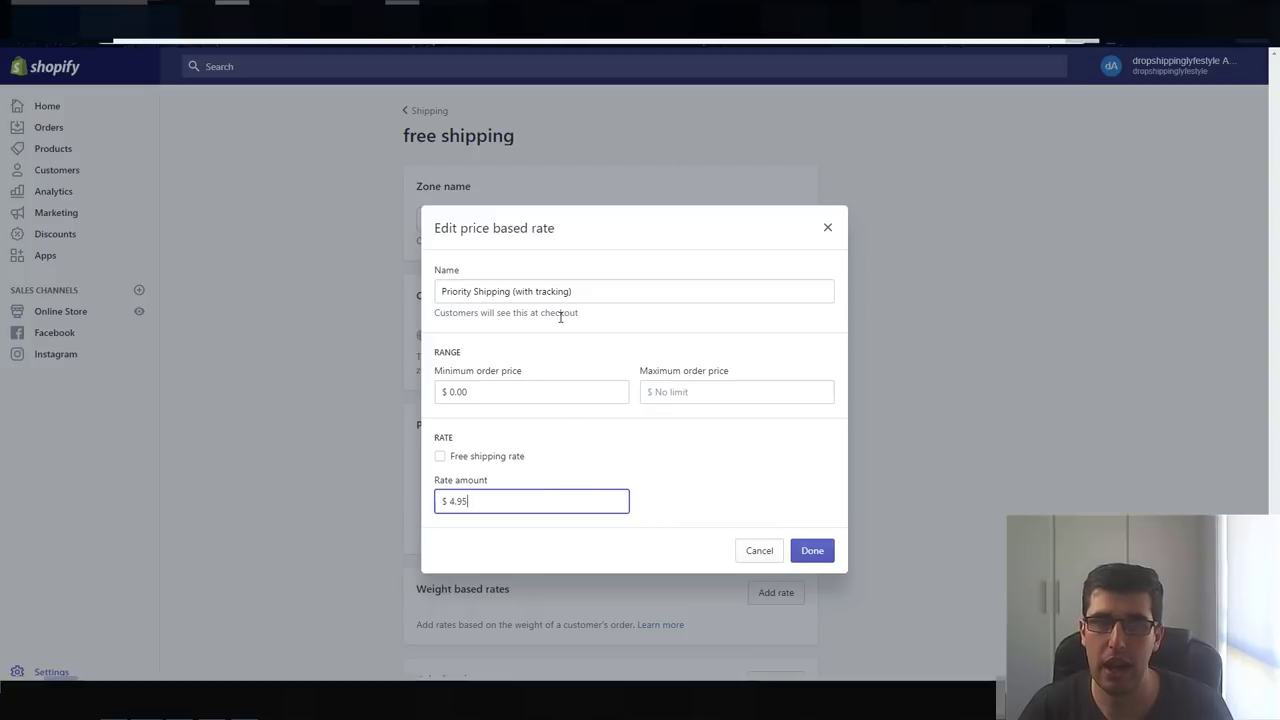
pyautogui.click(818, 552)
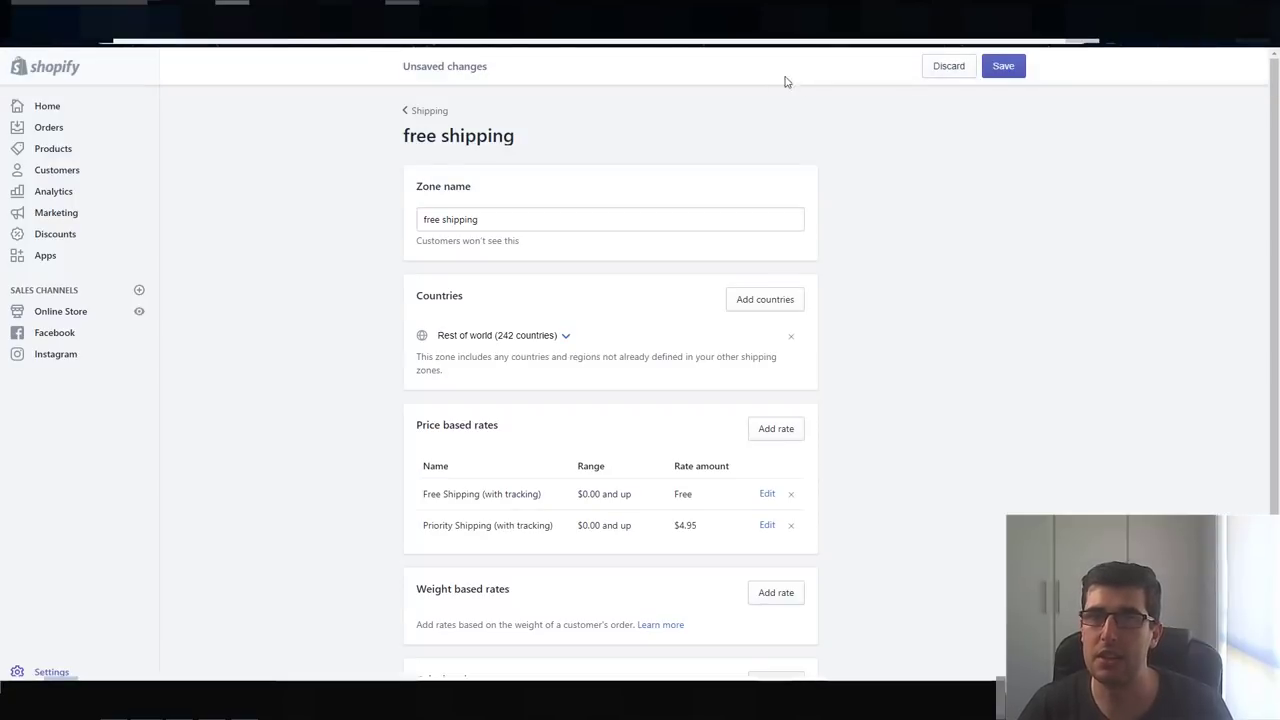
pyautogui.click(1021, 68)
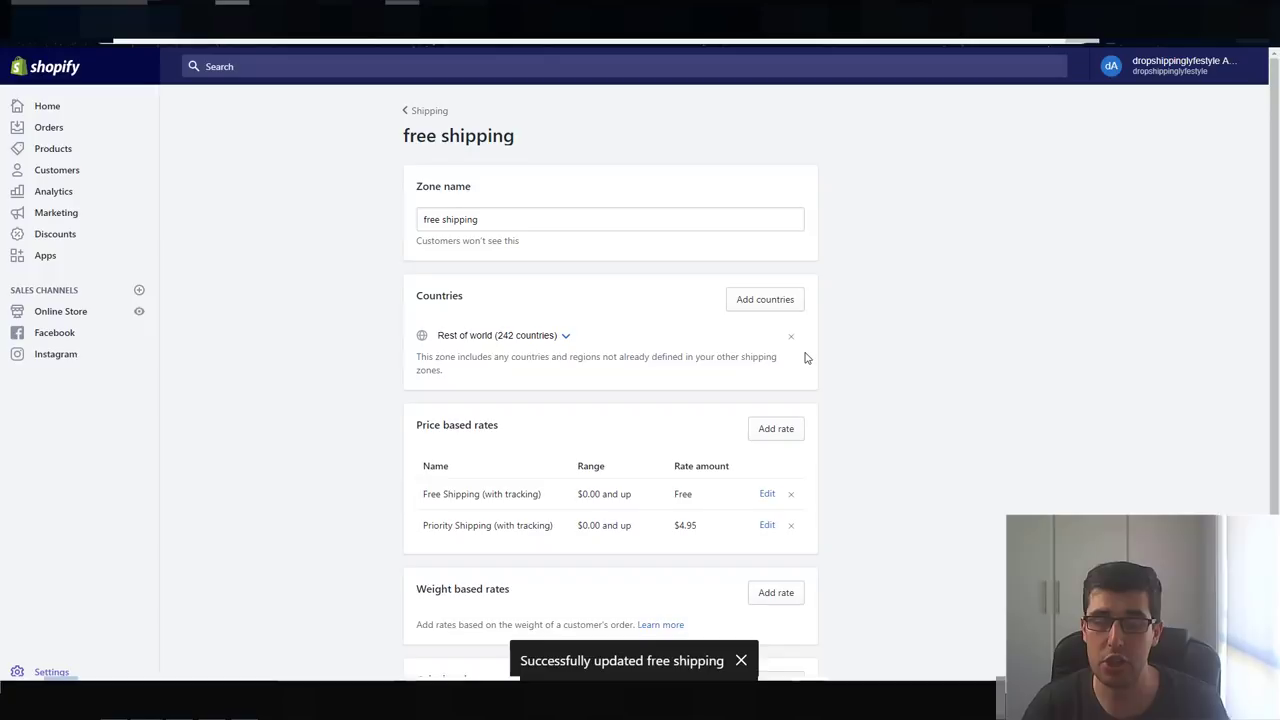
# Replace 'Shipping' with 'Processing' in the $4.95 rate's name and save the zone
pyautogui.click(765, 526)
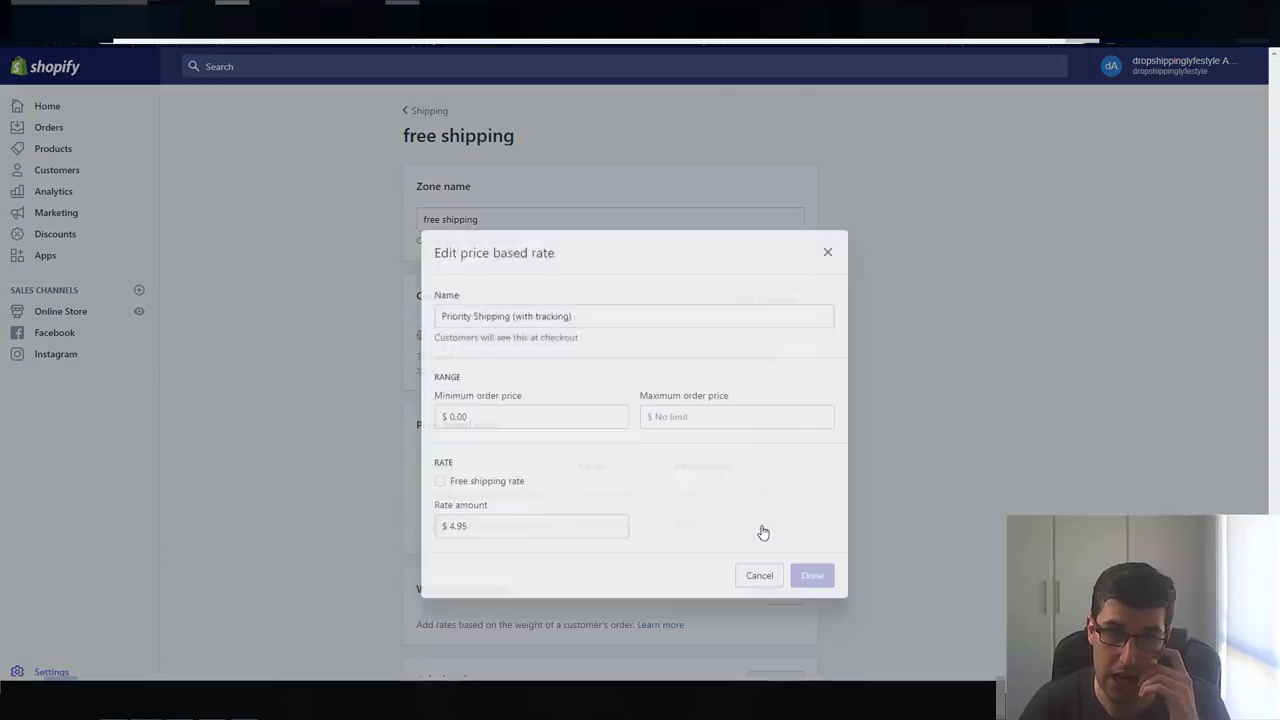
pyautogui.moveTo(510, 291); pyautogui.dragTo(474, 298)
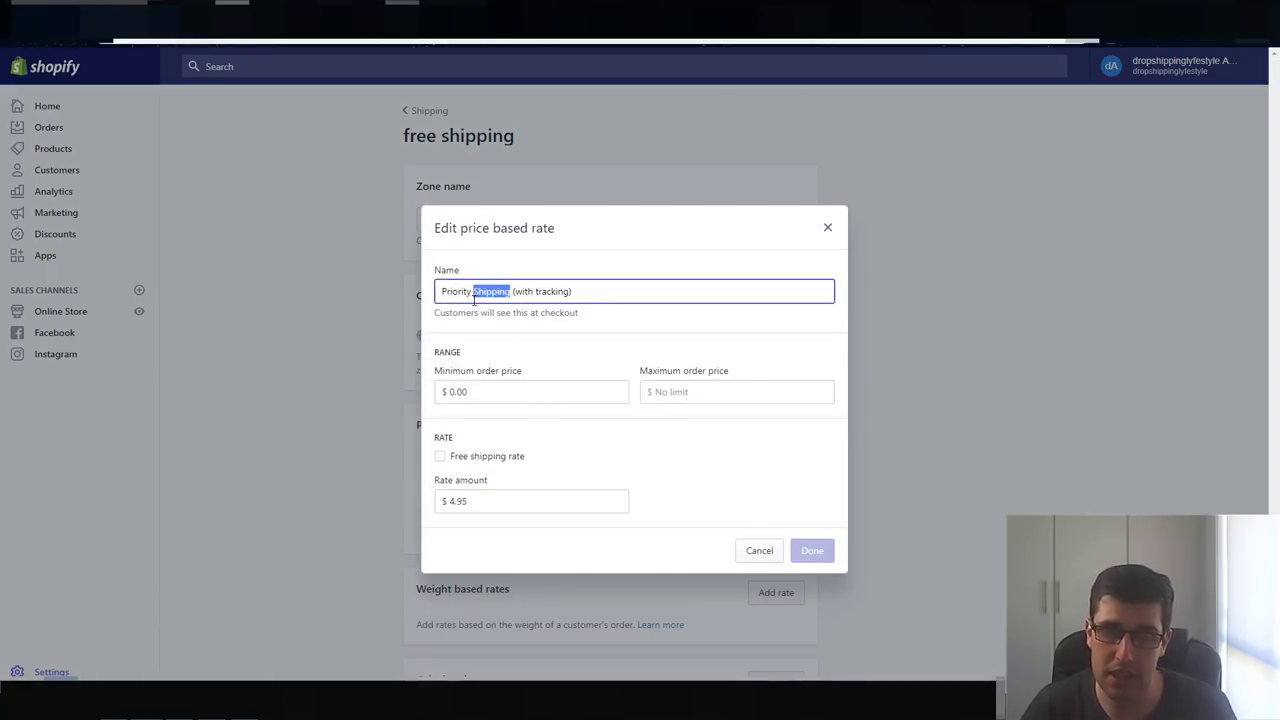
pyautogui.write('Pr')
pyautogui.write('ocessing')
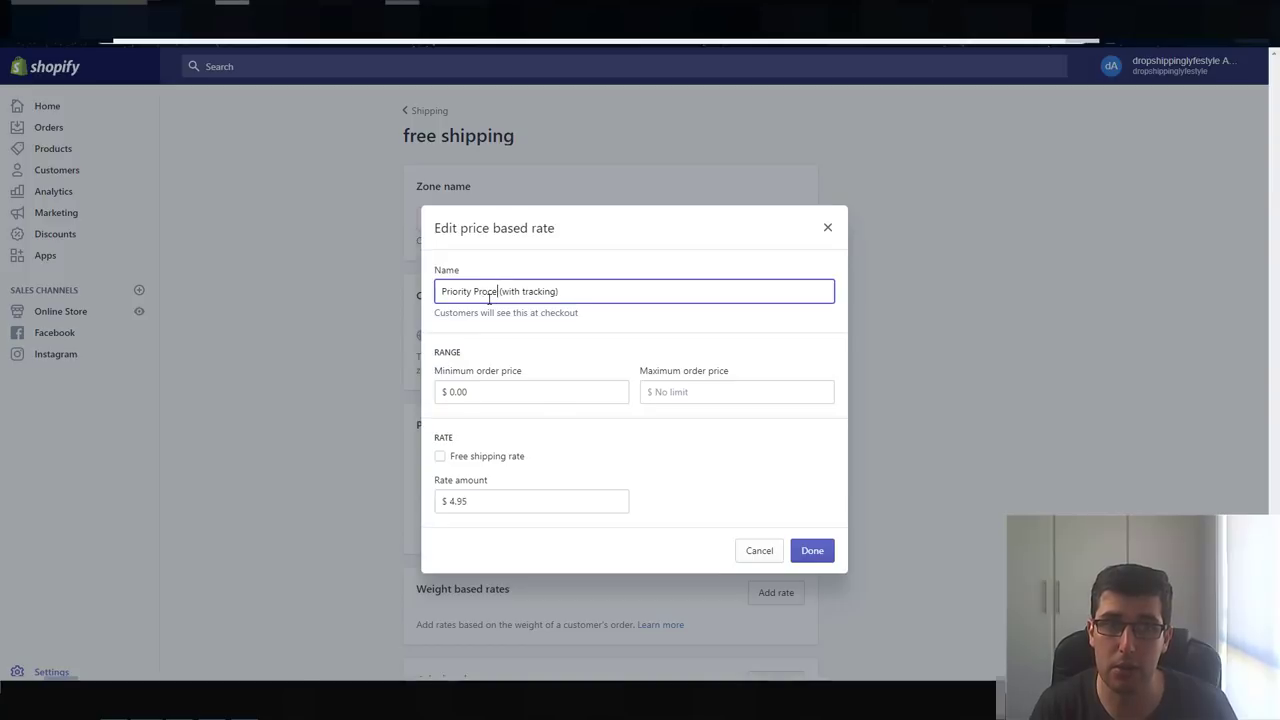
pyautogui.click(813, 552)
pyautogui.click(1004, 67)
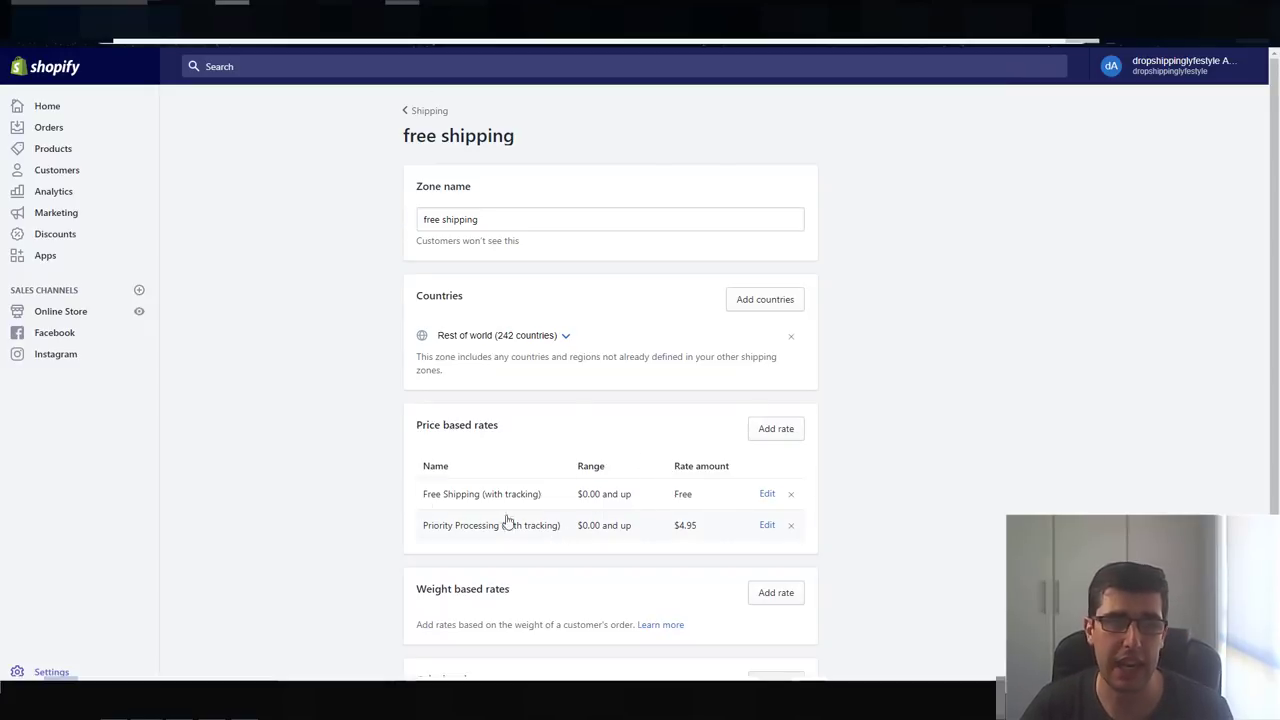
# Open the storefront's food cutter collection and add the All-In-One Food Chooper and Slicer to cart
pyautogui.click(138, 312)
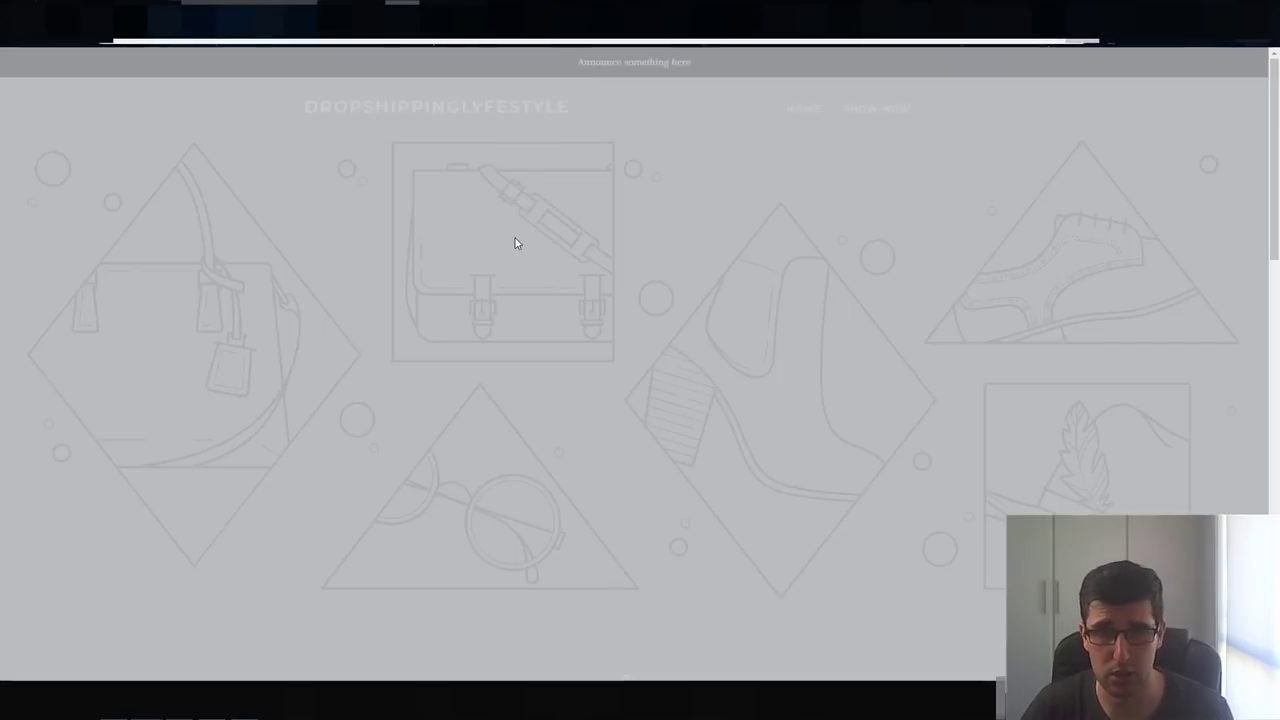
pyautogui.scroll(-7, 518, 241)
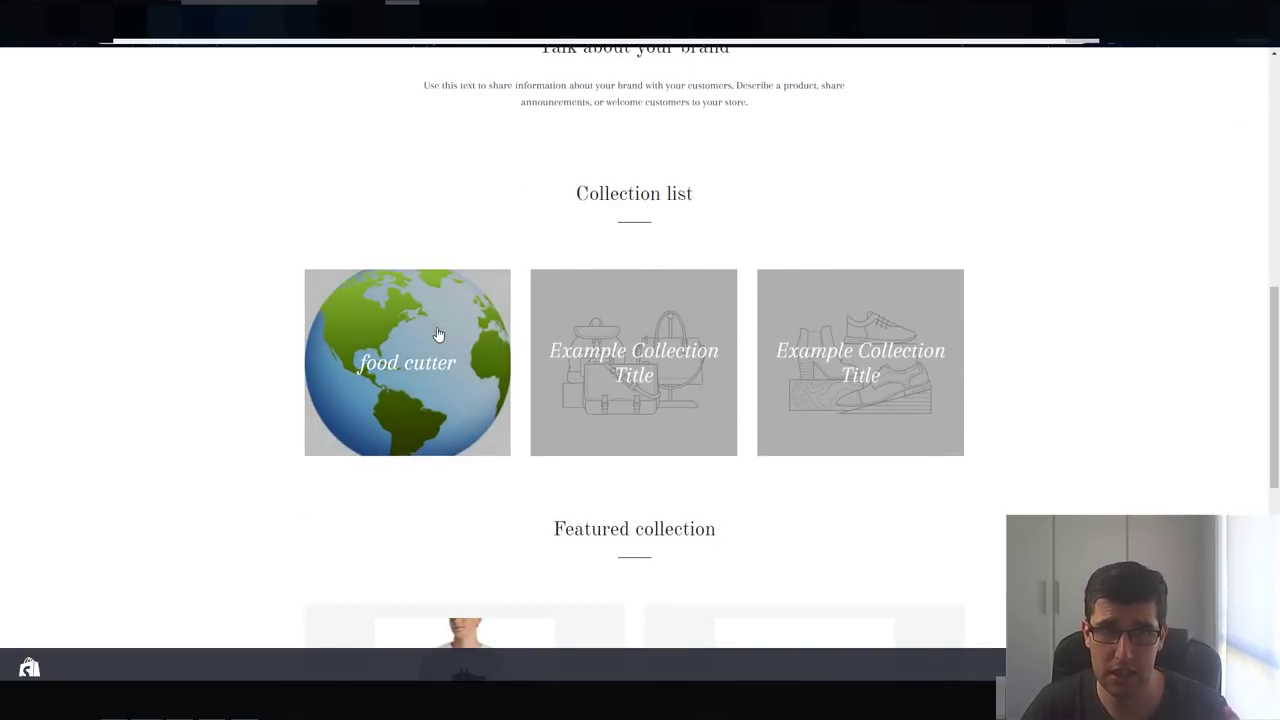
pyautogui.click(438, 334)
pyautogui.scroll(-1, 626, 389)
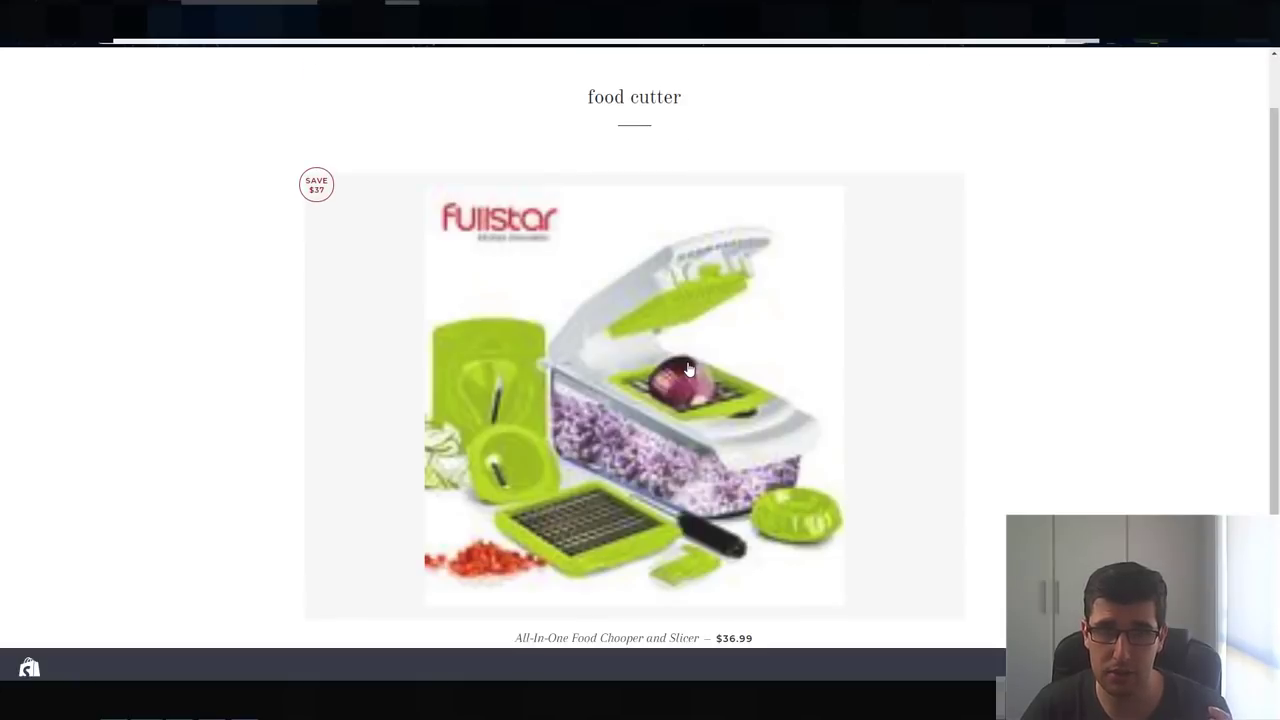
pyautogui.click(688, 370)
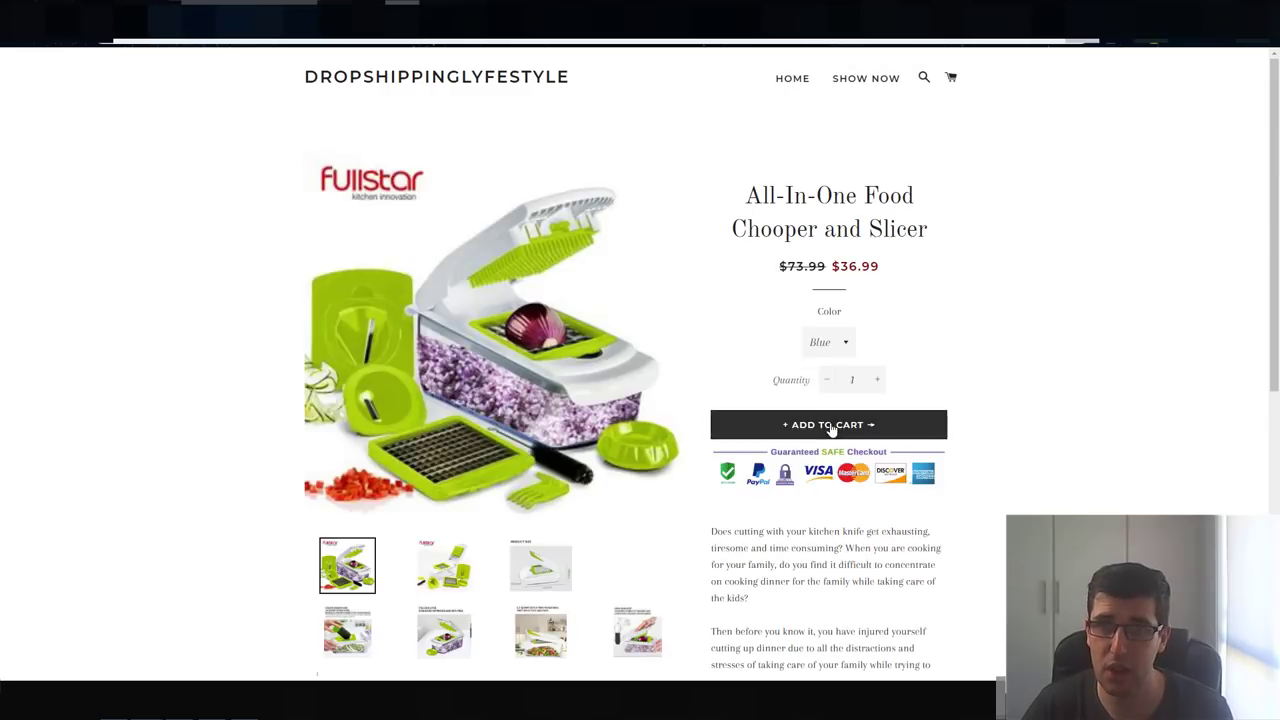
pyautogui.click(830, 425)
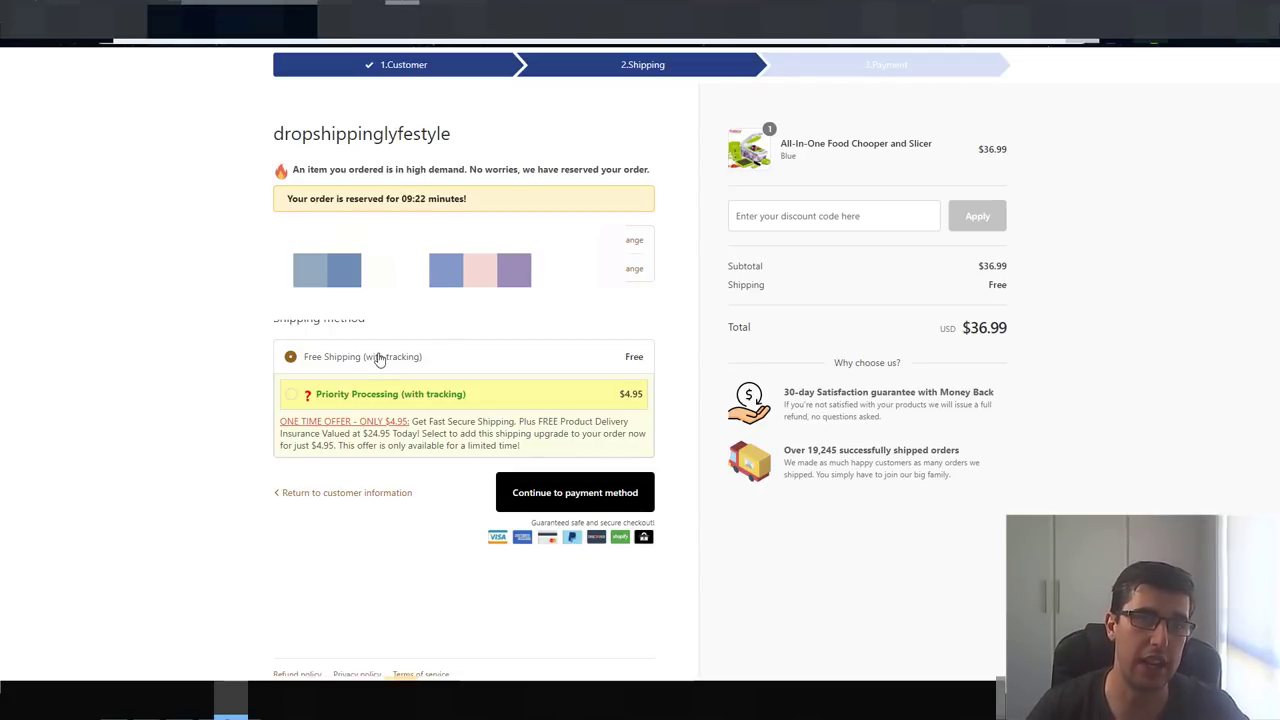
# Select Priority Processing (with tracking) at $4.95 and highlight its one-time offer text
pyautogui.click(292, 396)
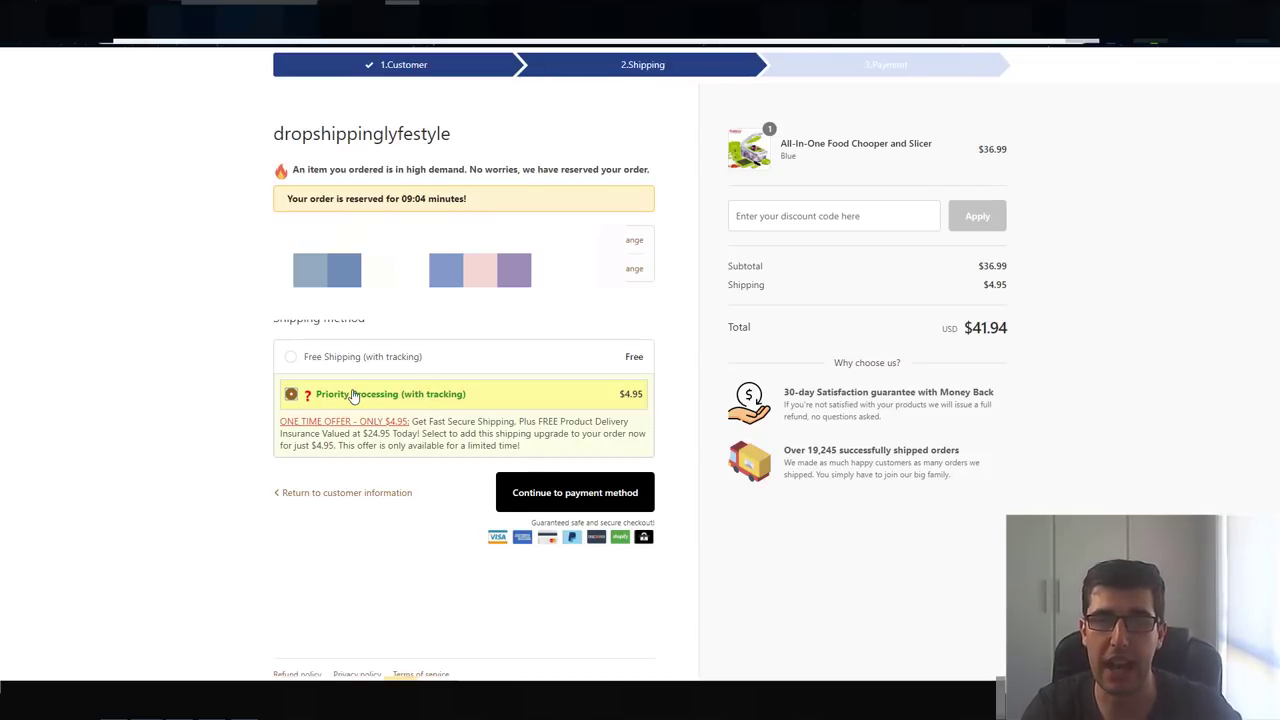
pyautogui.moveTo(537, 449); pyautogui.dragTo(411, 421)
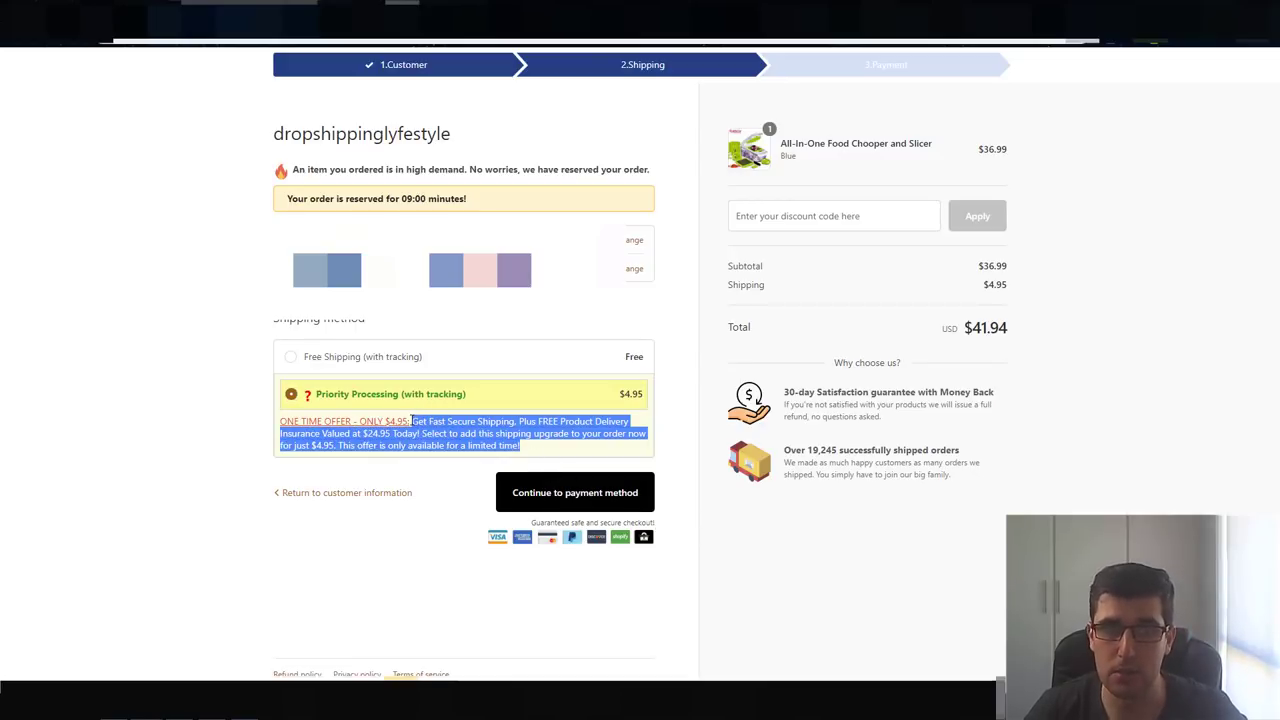